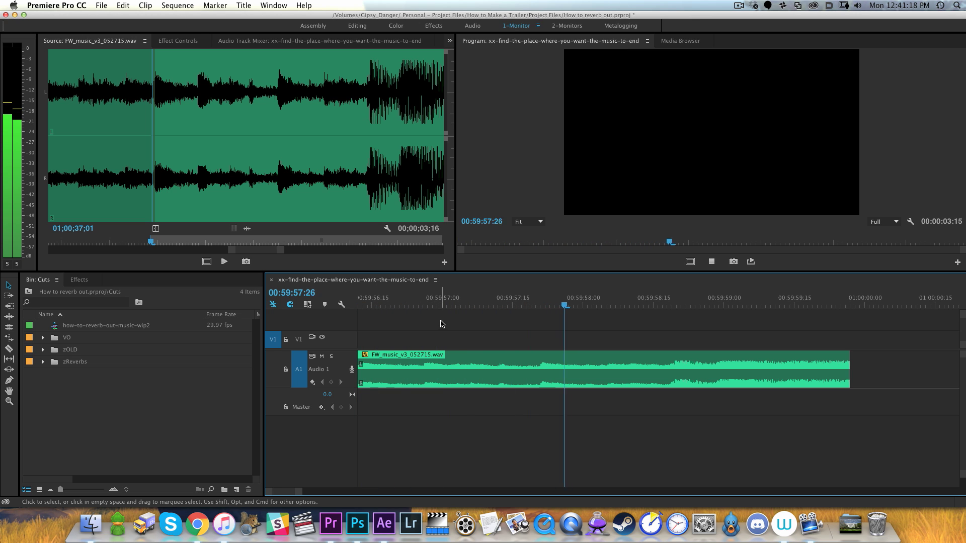
Play the music to find its ending point and trim the clip's end to 00:59:58:00.
key("space")
mouse_move(550, 308)
left_mouse_down()
mouse_move(525, 312)
mouse_move(549, 314)
left_mouse_up()
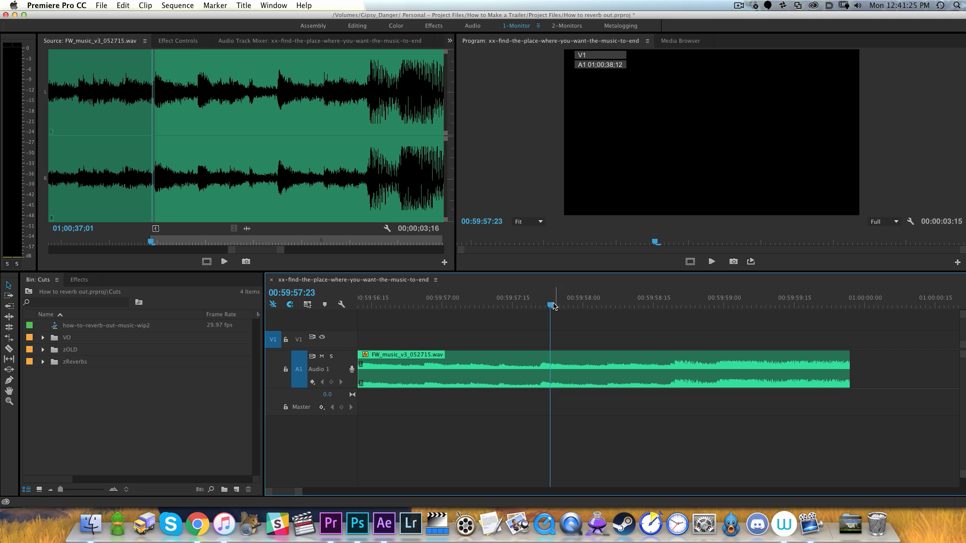
key("space")
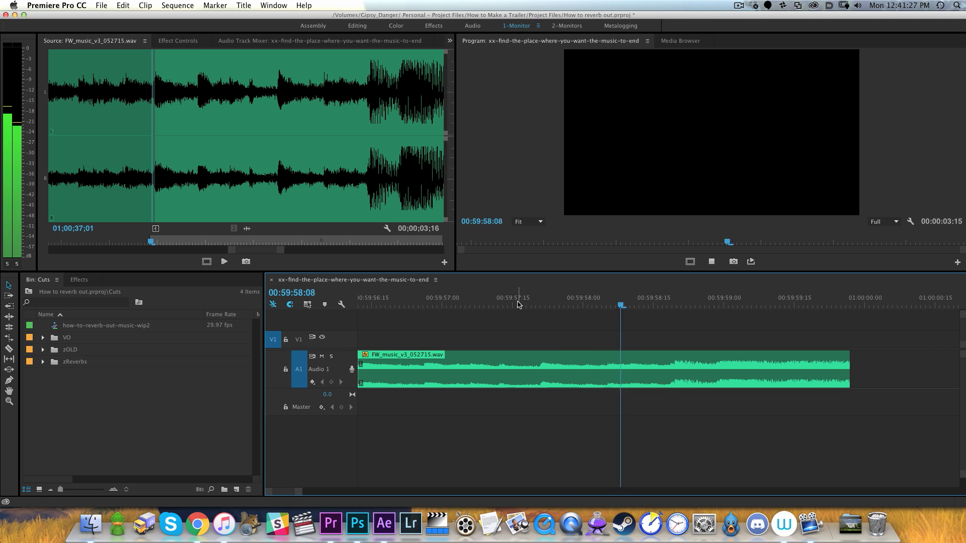
left_click_drag(512, 302, 584, 304)
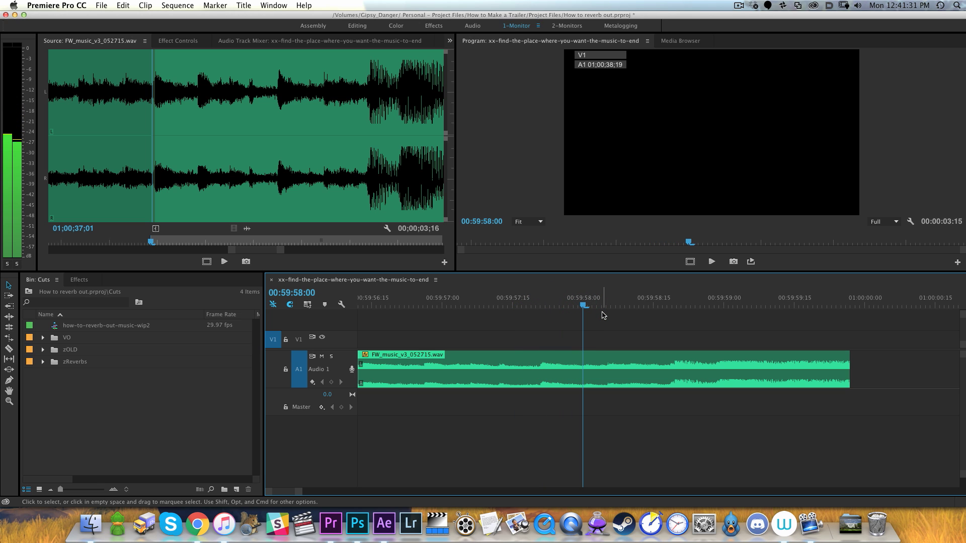
key("w")
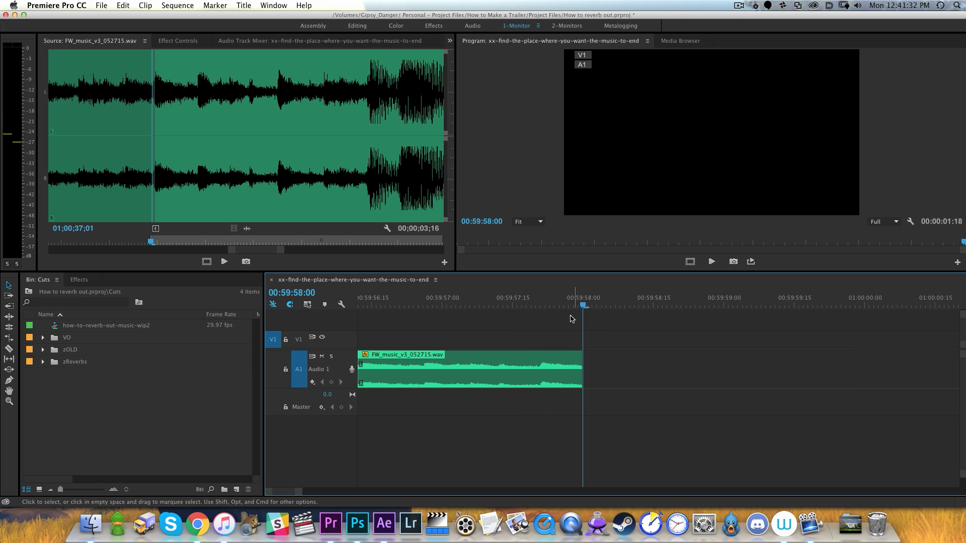
Search the effects library for "rever".
left_click(79, 279)
type("rever")
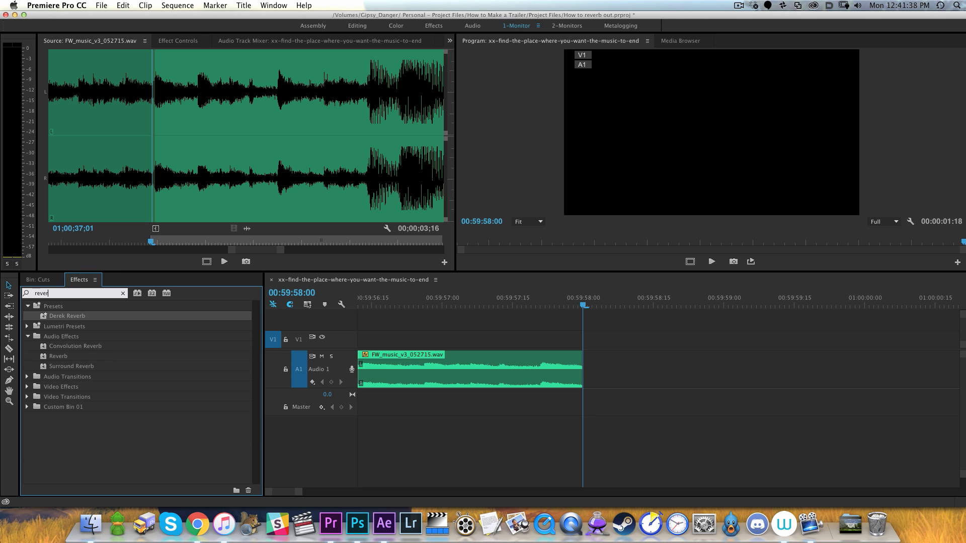
Cut the FW_music_v3_052715.wav clip on track A1 at 00:59:57:03.
key("space")
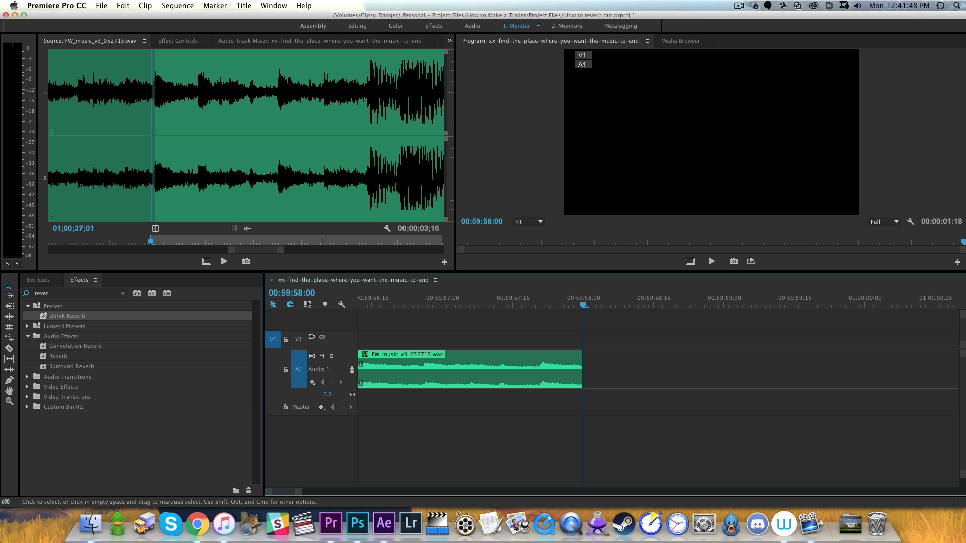
left_click_drag(449, 298, 455, 298)
key("super+k")
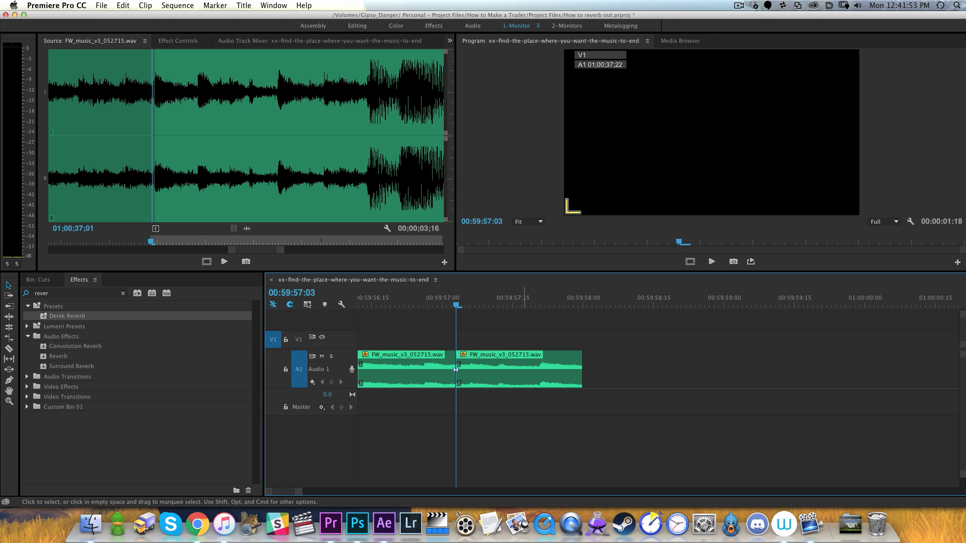
Nest the second part of the music clip as a sequence named "firewatch reverb 1".
left_click(456, 370)
right_click(511, 370)
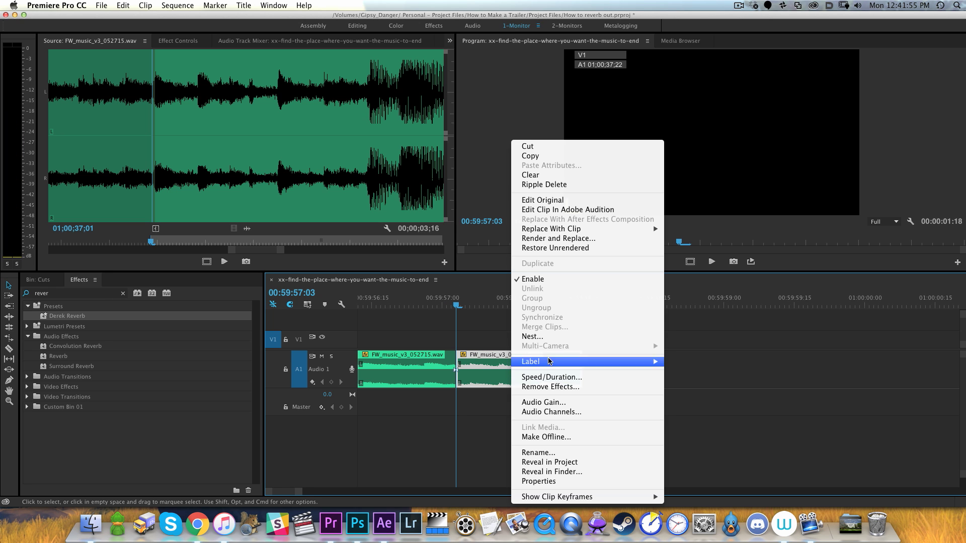
left_click(555, 341)
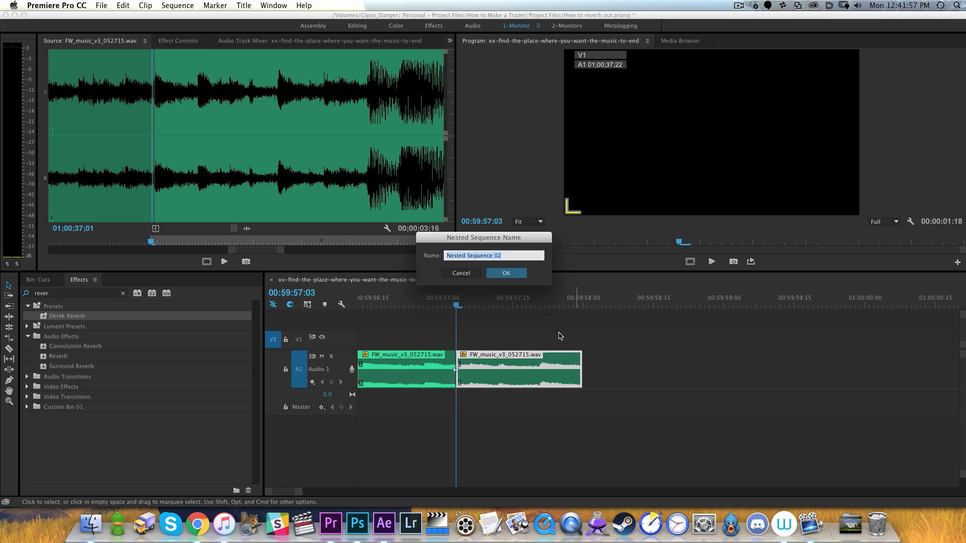
type("firewatch reverb")
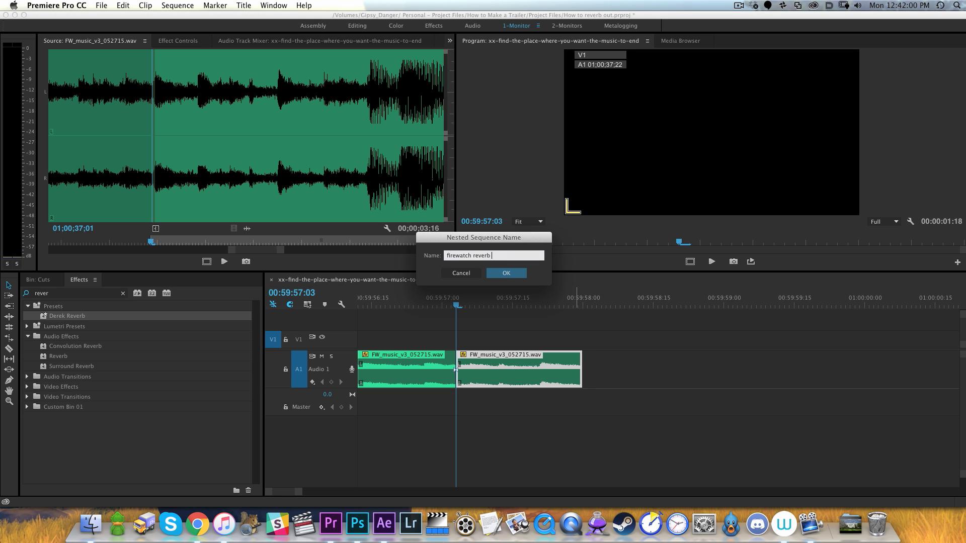
key("Return")
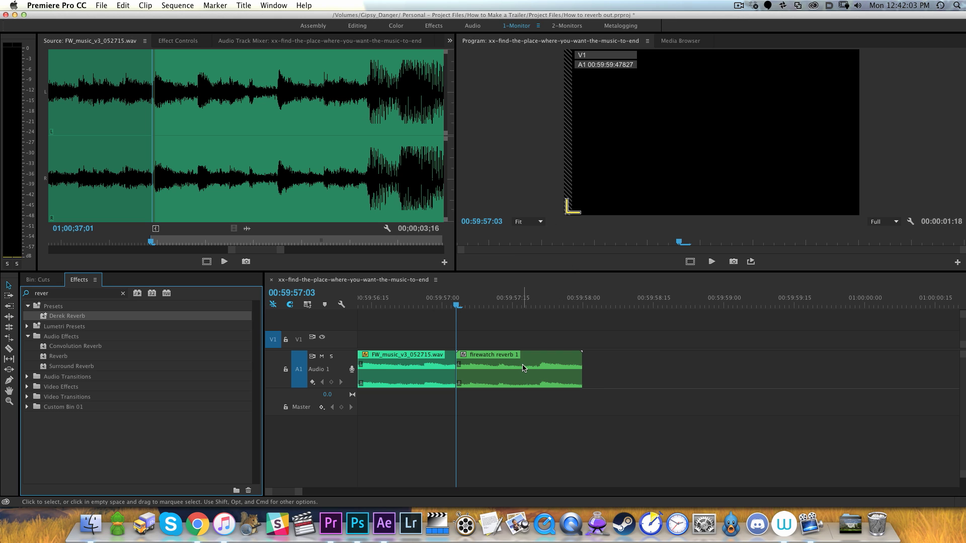
Open the nested sequence and create a 1920 × 1080 black video at 29.97 fps in the Cuts bin.
double_click(522, 365)
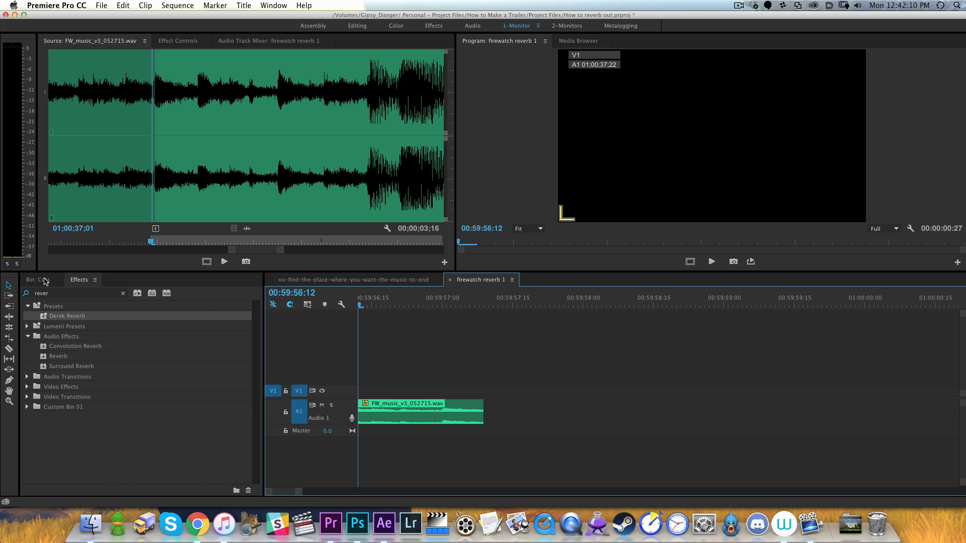
left_click(45, 281)
left_click(116, 402)
left_click(236, 491)
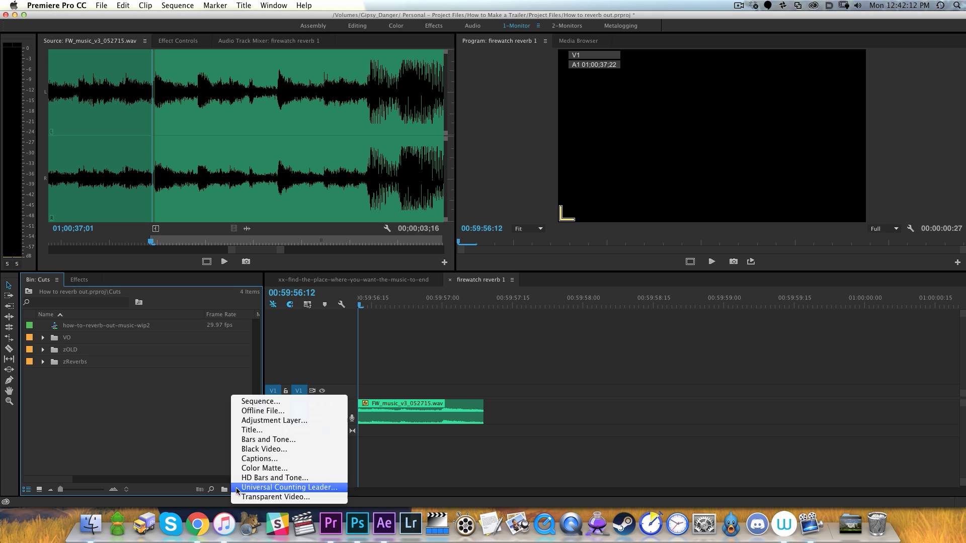
left_click(261, 449)
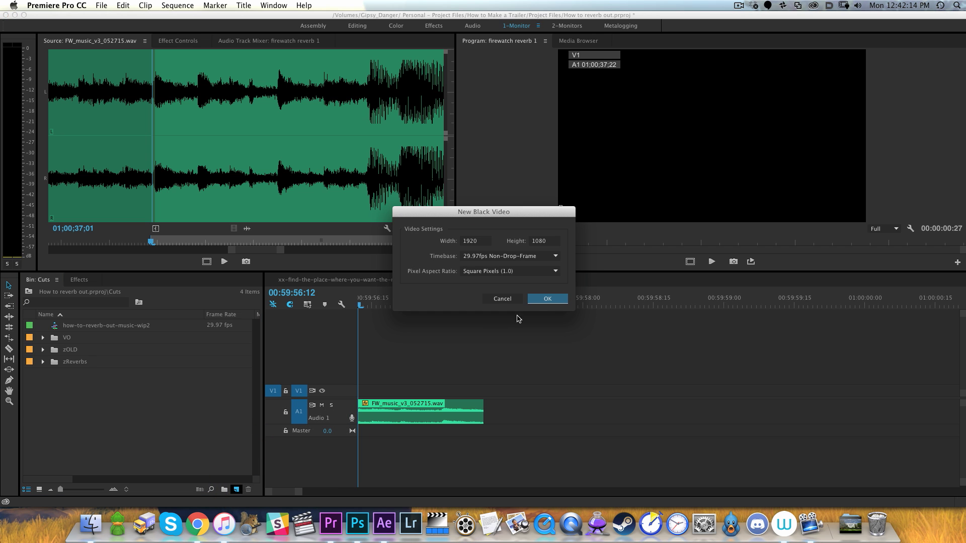
left_click(548, 298)
Place the black video on V1 at the start of the nested sequence and extend it to about 8 seconds.
left_click_drag(56, 327, 359, 389)
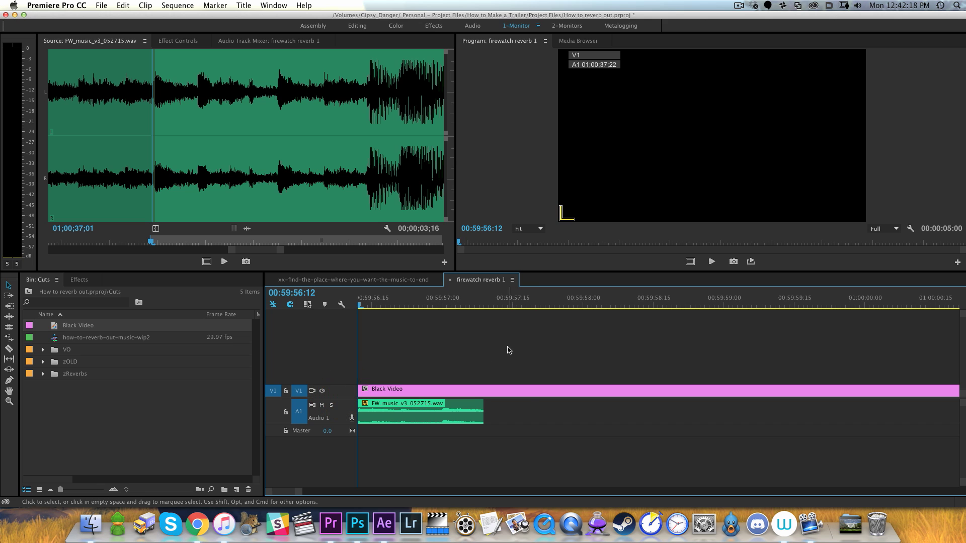
key("minus")
key("minus")
left_click_drag(533, 391, 642, 390)
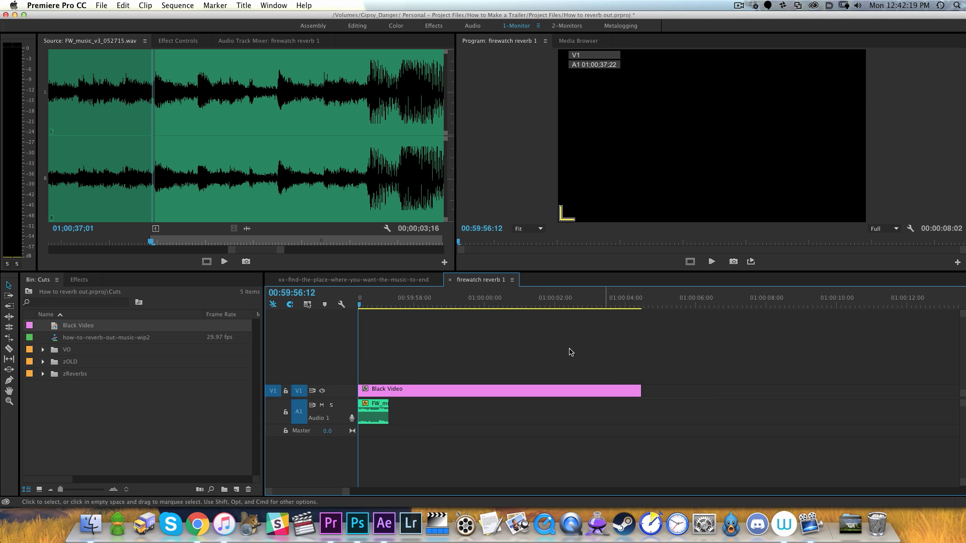
In the main sequence, extend the end of the firewatch reverb 1 clip to about 01:00:00:08.
left_click(392, 280)
left_click_drag(582, 369, 900, 371)
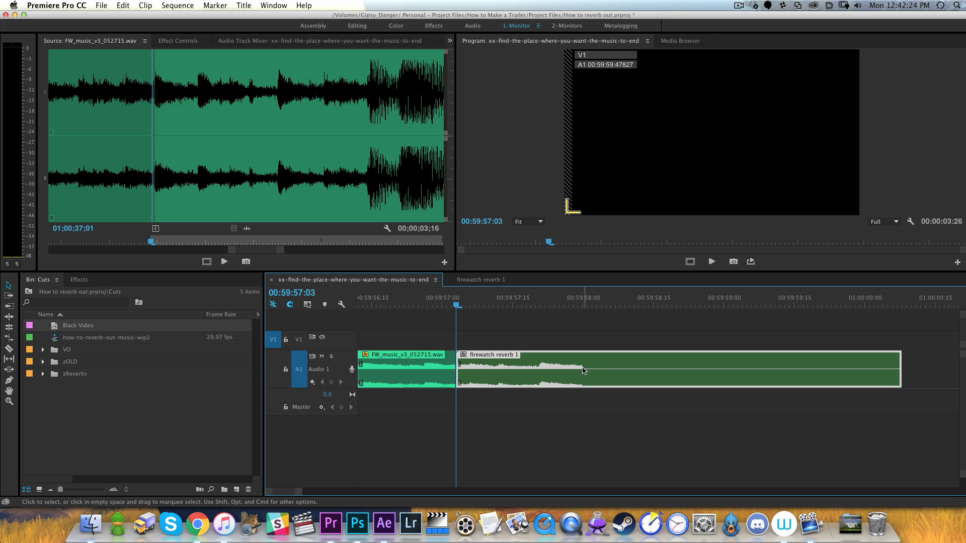
In the nested sequence, add a Constant Power fade at the music clip's end and set its duration to 2 frames.
left_click(475, 280)
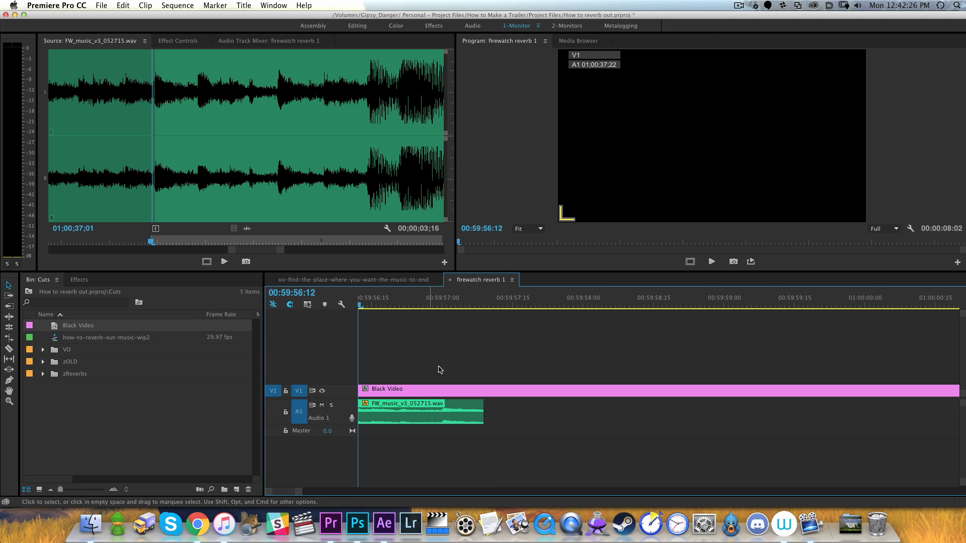
key("Down")
left_click(300, 392)
key("super+shift+d")
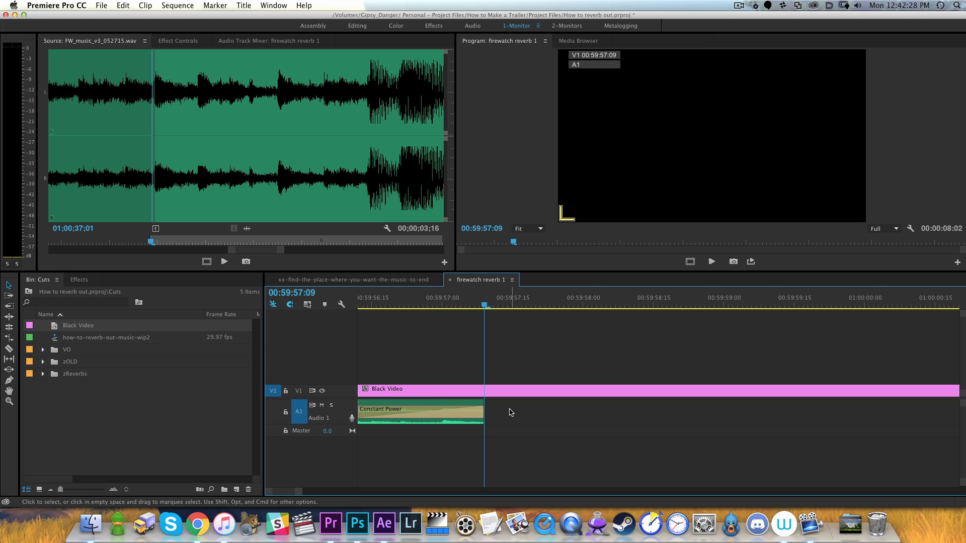
double_click(464, 414)
type("2")
key("Return")
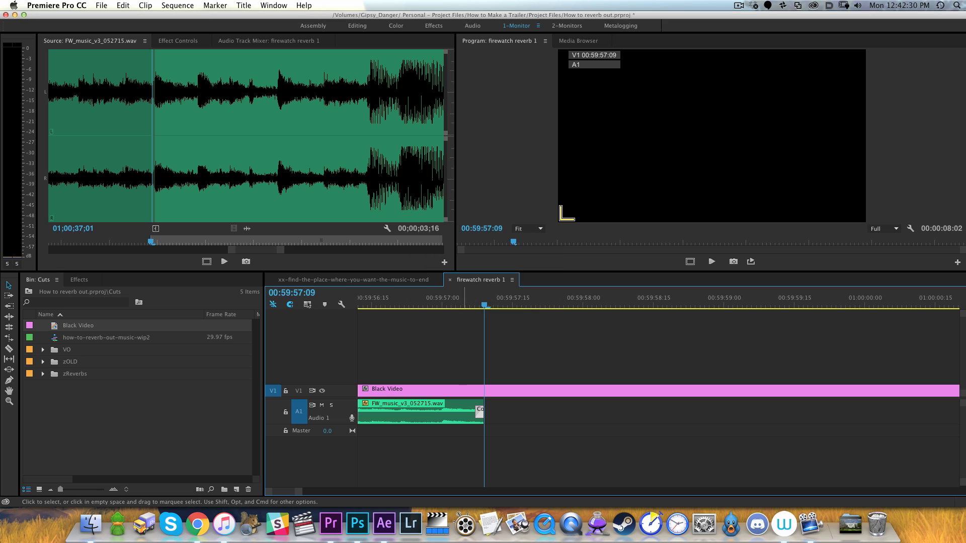
Return to the main sequence and play back the transition from the music into the nested clip.
key("Up")
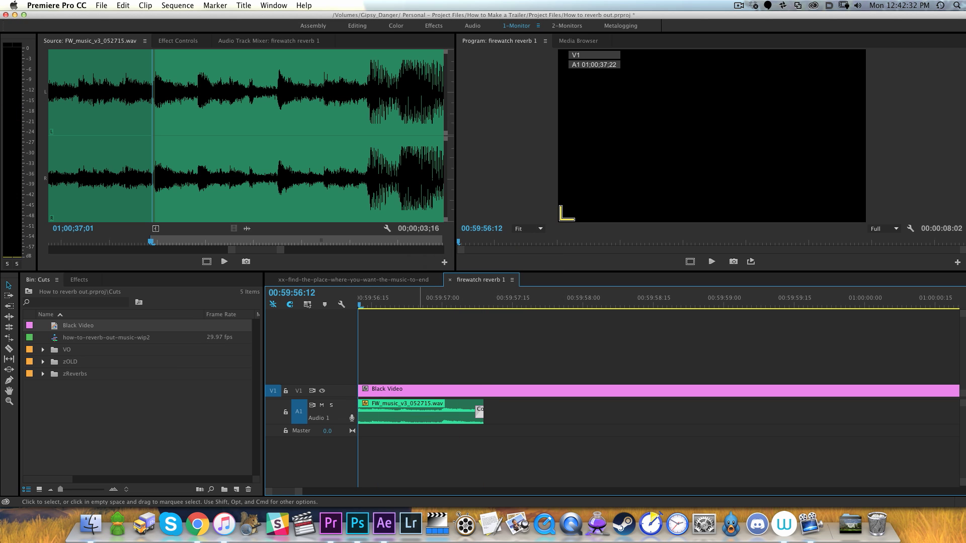
key("shift+3")
left_click(499, 443)
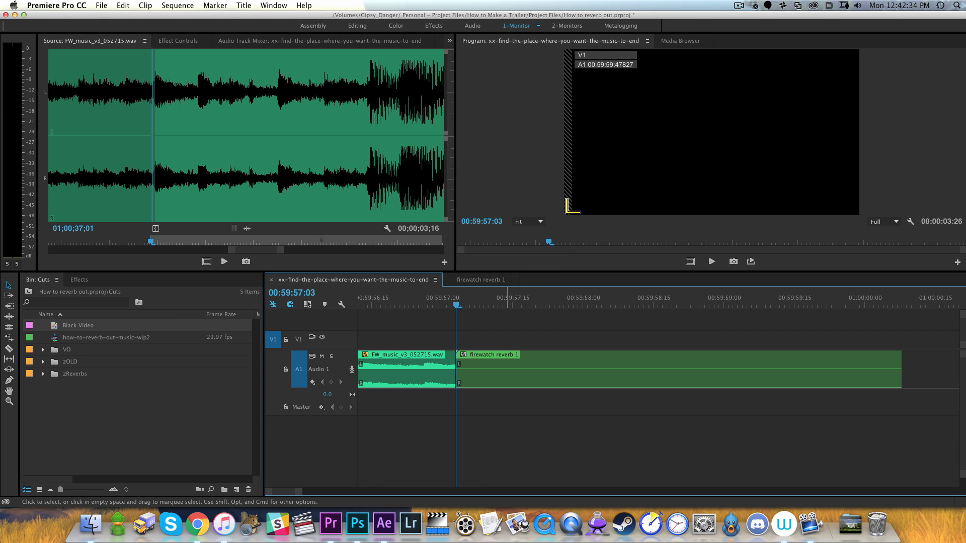
key("space")
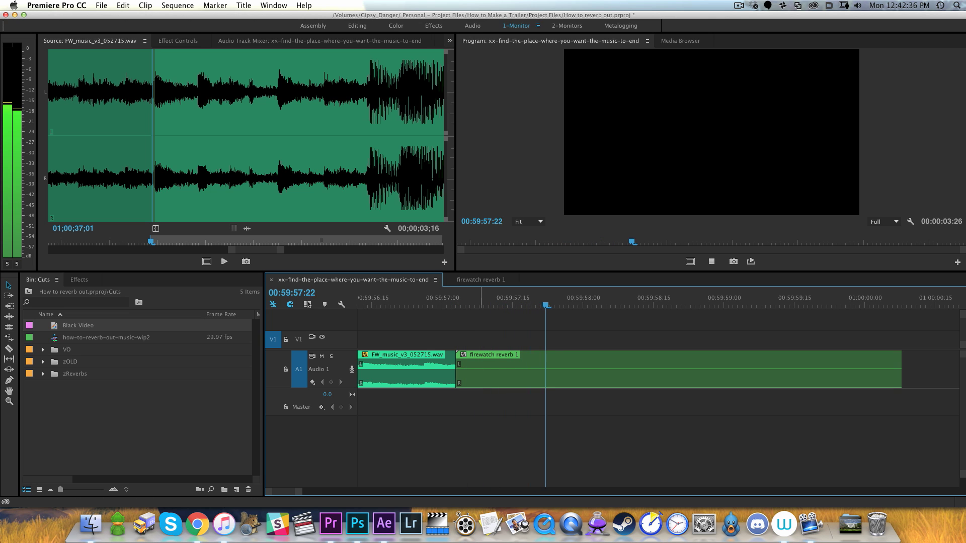
key("space")
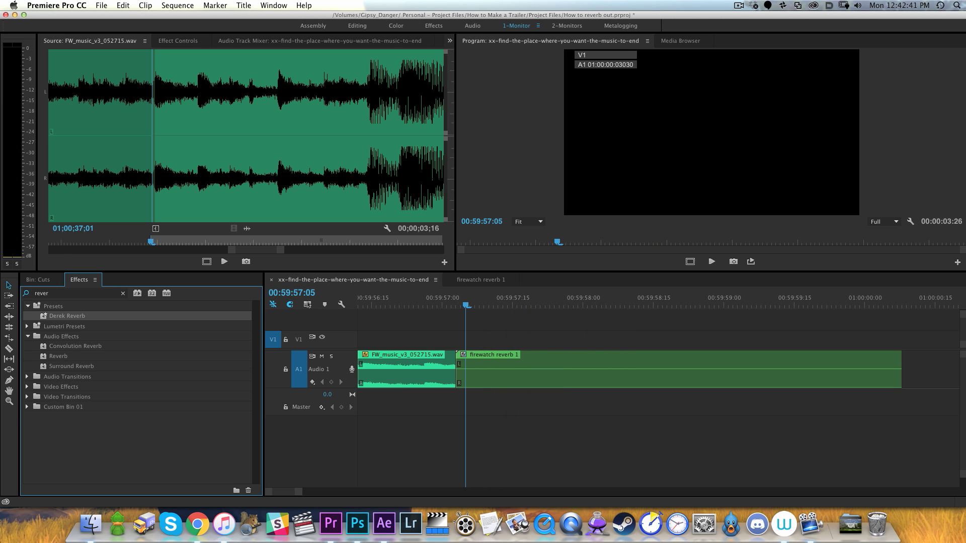
Apply the Derek Reverb preset to the firewatch reverb 1 clip and trim the clip's end to 00:59:59:26.
left_click_drag(362, 352, 505, 370)
key("Up")
key("space")
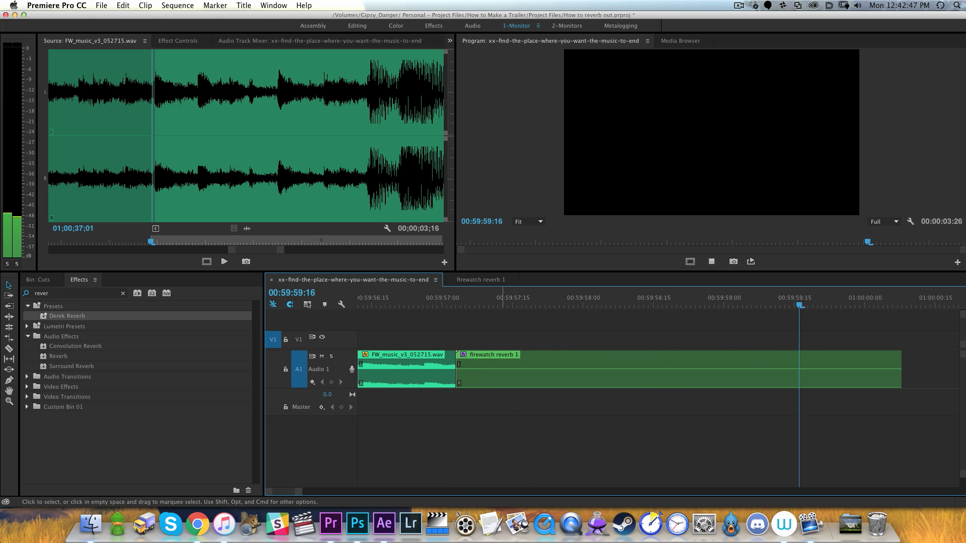
key("space")
key("w")
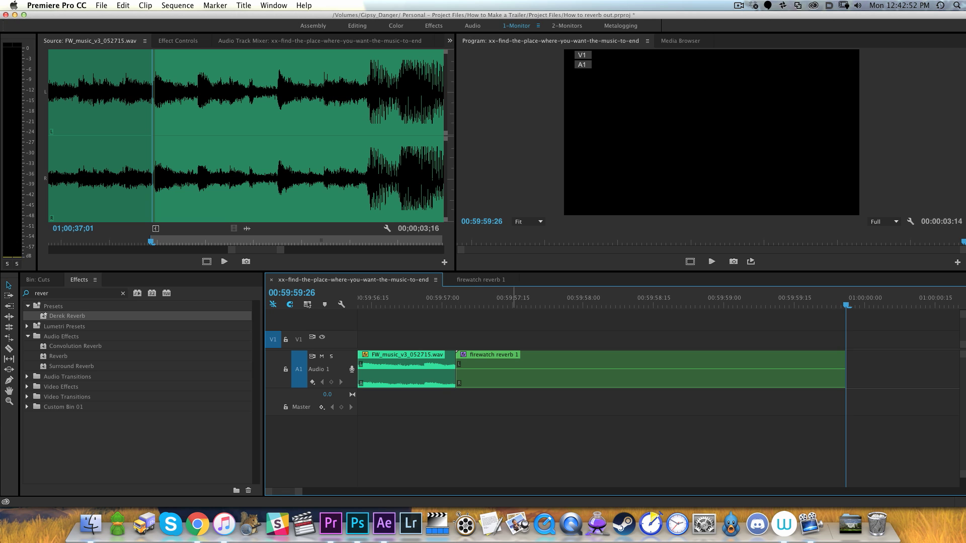
Roll the edit point between the music clip and the firewatch reverb 1 clip to 00:59:57:18.
key("Up")
key("space")
mouse_move(542, 298)
left_mouse_down()
mouse_move(490, 298)
mouse_move(549, 305)
mouse_move(526, 305)
left_mouse_up()
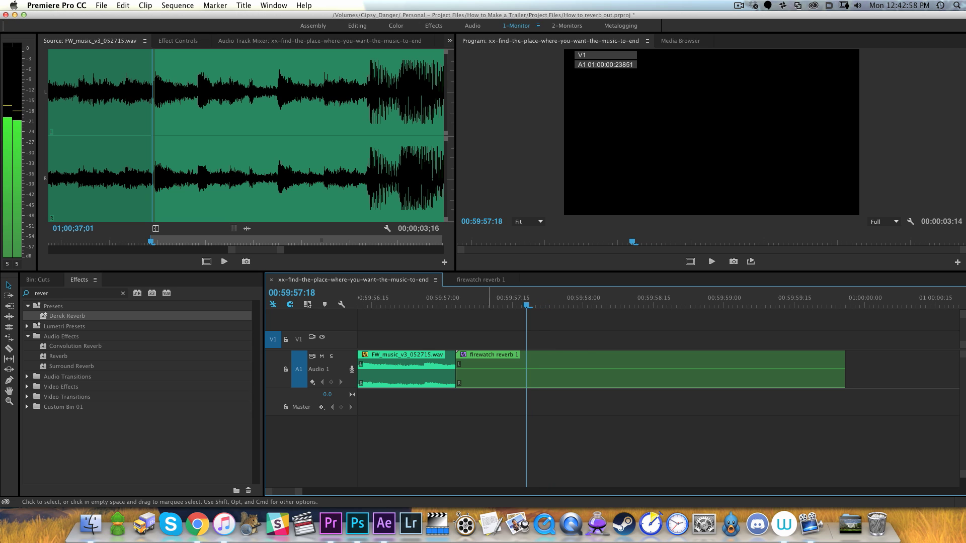
key("e")
Add a Constant Power crossfade at the cut, shorten it to about 8 frames, and play the sequence from its start.
key("super+shift+d")
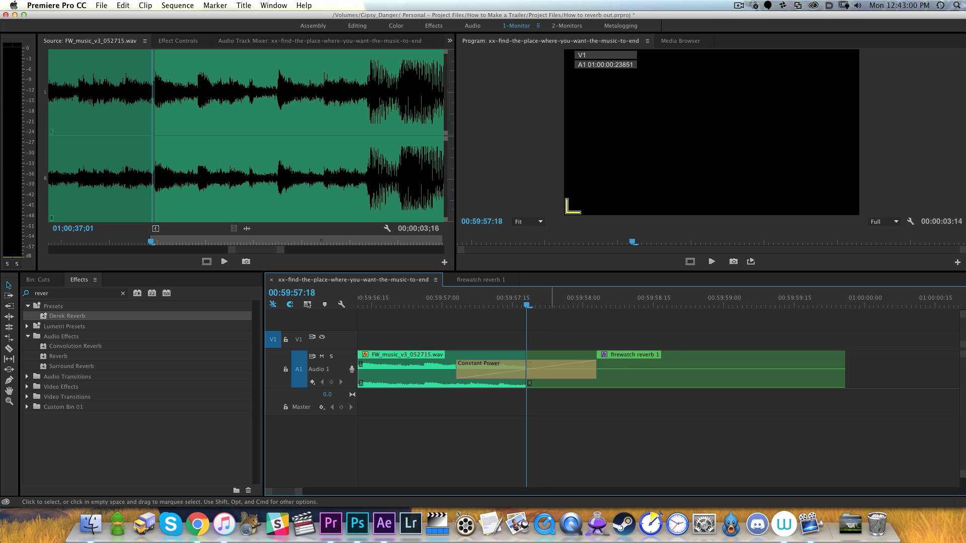
left_click_drag(595, 370, 545, 370)
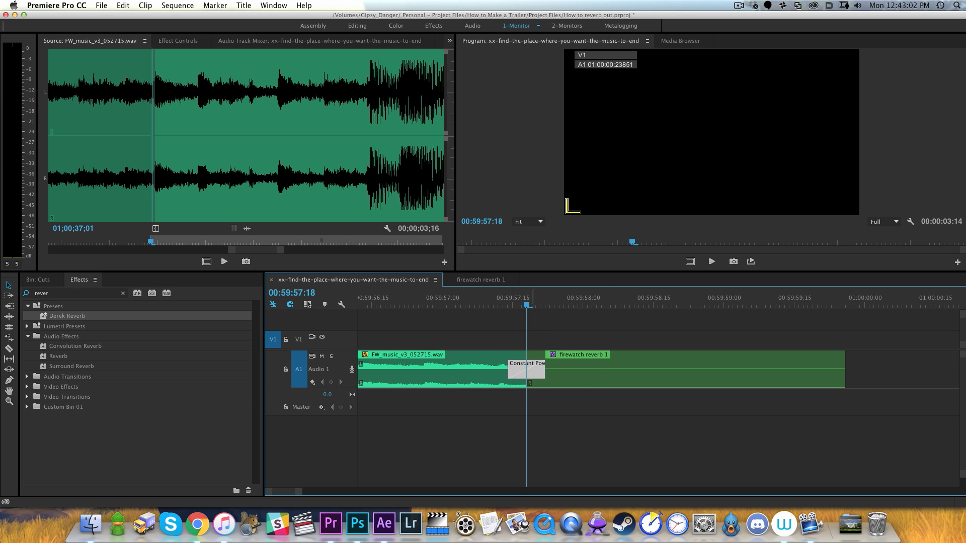
left_click_drag(533, 305, 358, 305)
key("space")
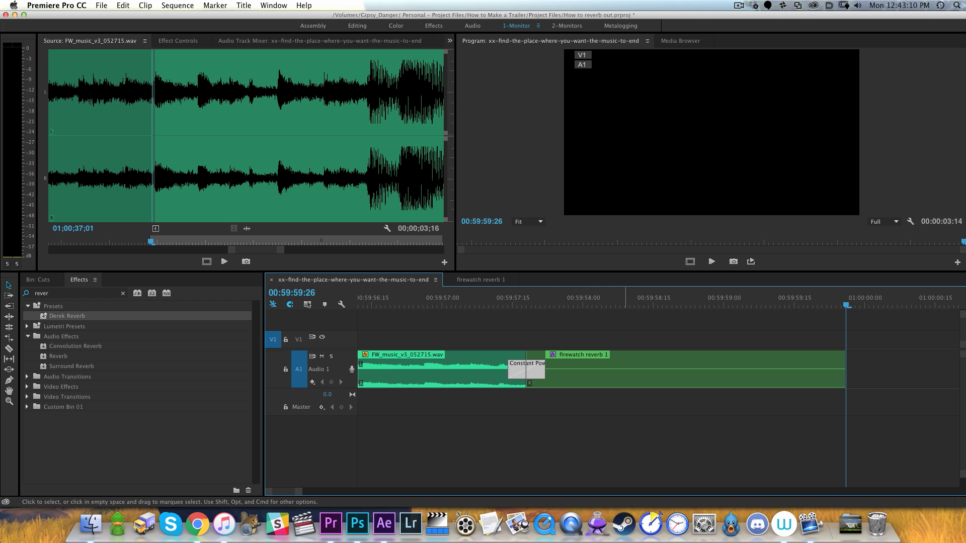
Lower the audio gain of the firewatch reverb 1 clip and play the sequence back.
left_click(602, 376)
key("g")
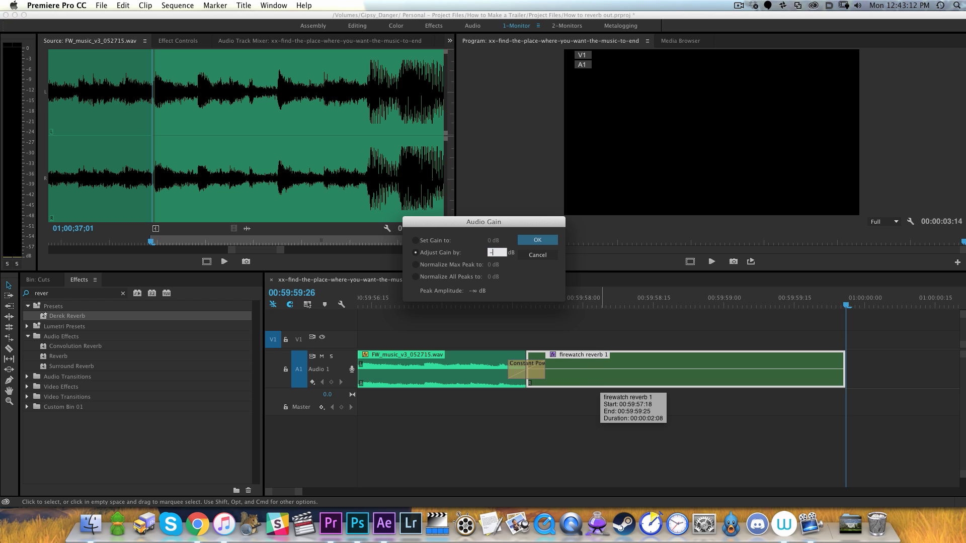
left_click(545, 318)
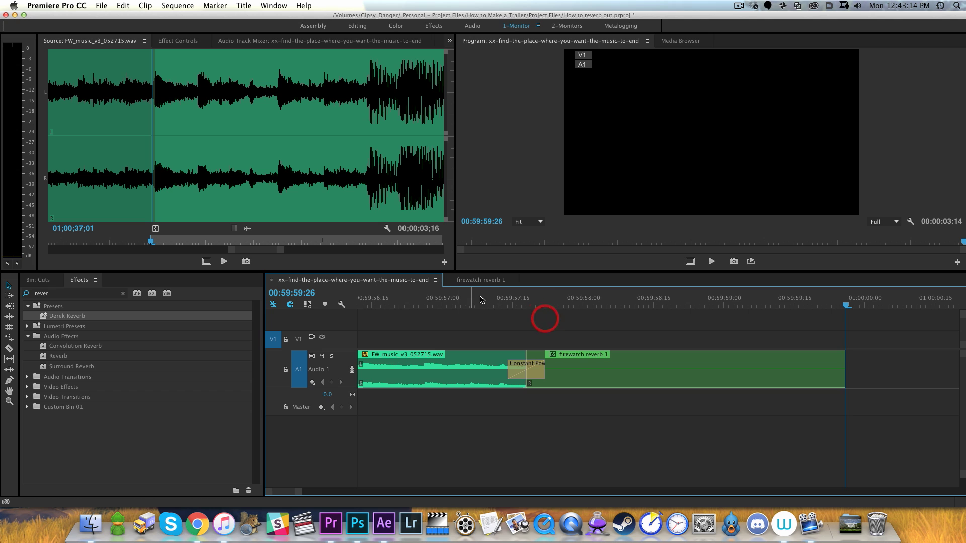
key("space")
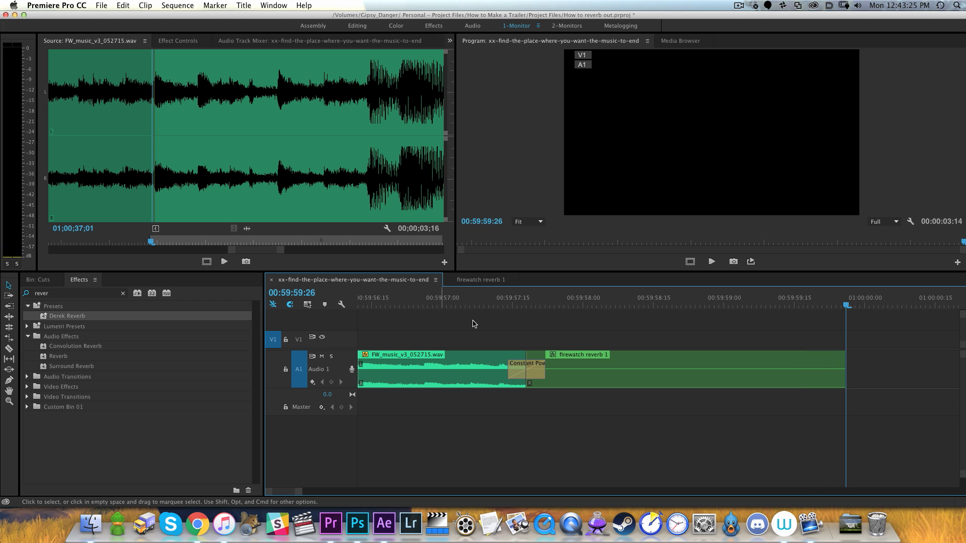
Open the custom setup editor of the Reverb effect on the firewatch reverb 1 clip.
left_click(603, 359)
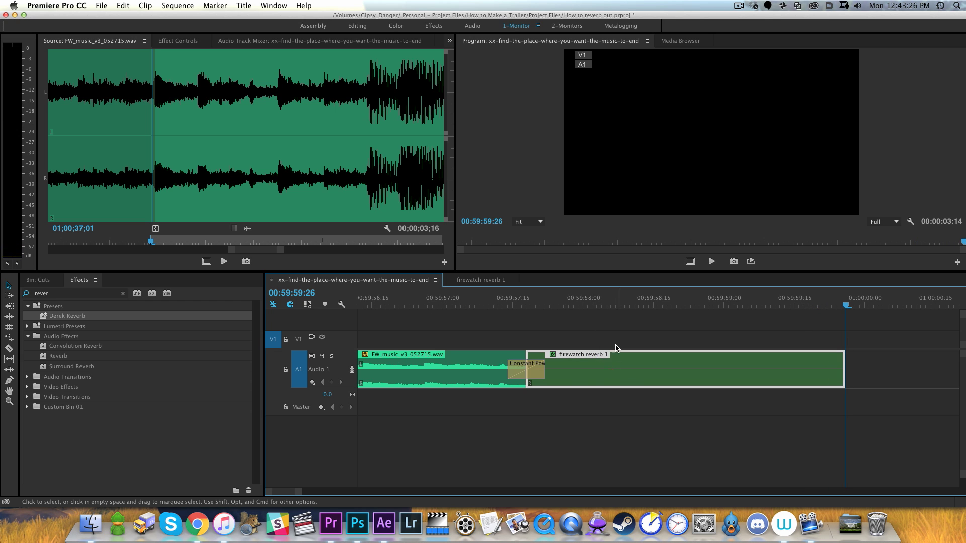
left_click(179, 41)
left_click(222, 124)
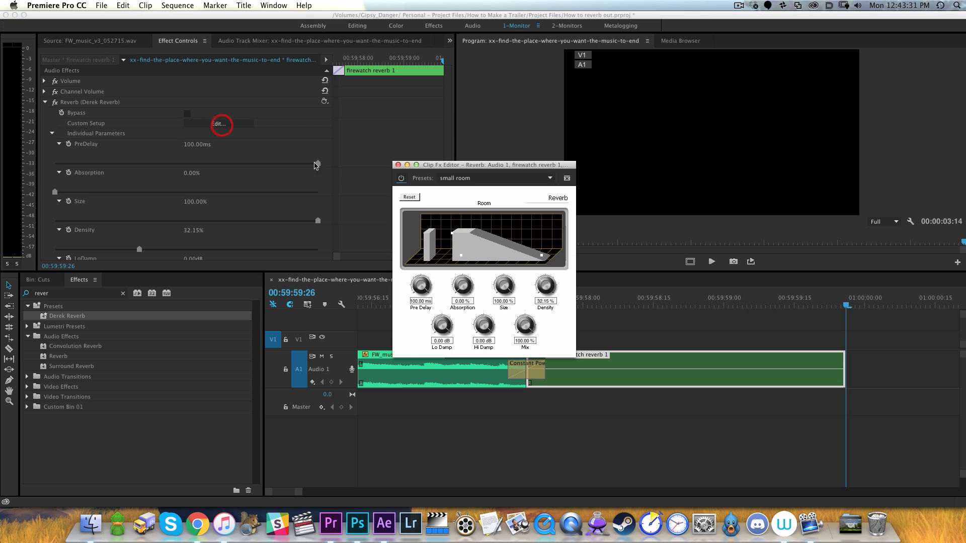
Move the Reverb editor window aside and look over the available reverb preset and audio effects.
left_click_drag(482, 166, 458, 149)
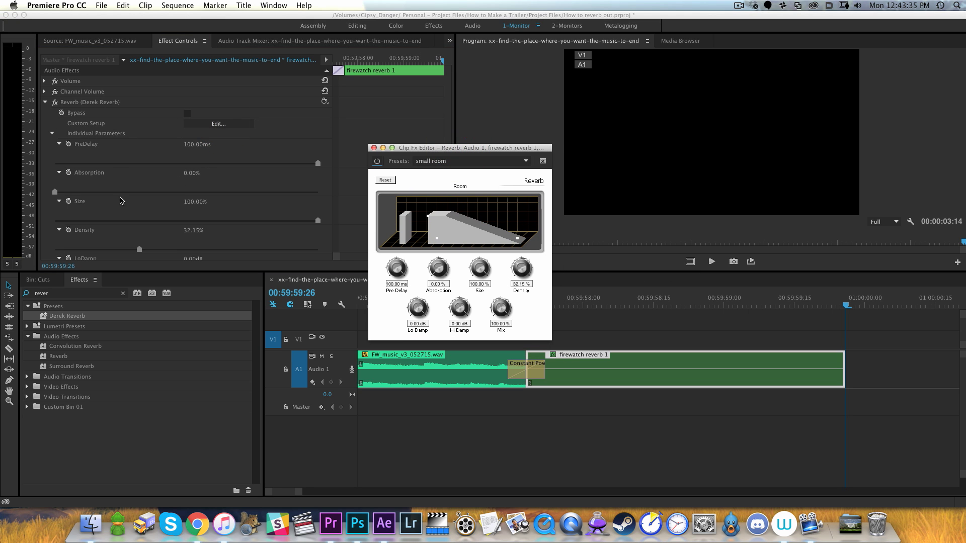
left_click(54, 291)
left_click(60, 357)
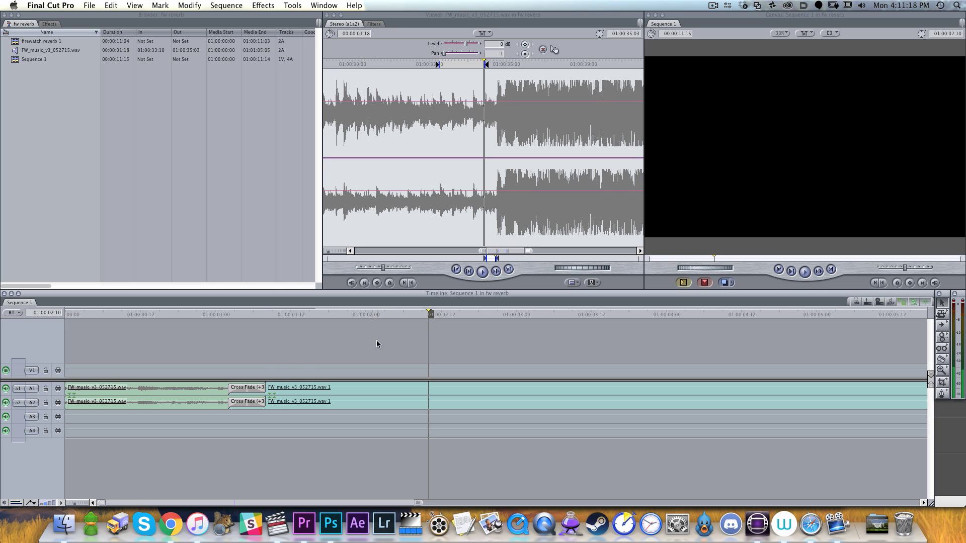
Switch to Final Cut Pro and apply its Reverberation audio filter to the second music clip, after the cross fade.
left_click(334, 402)
left_click(263, 5)
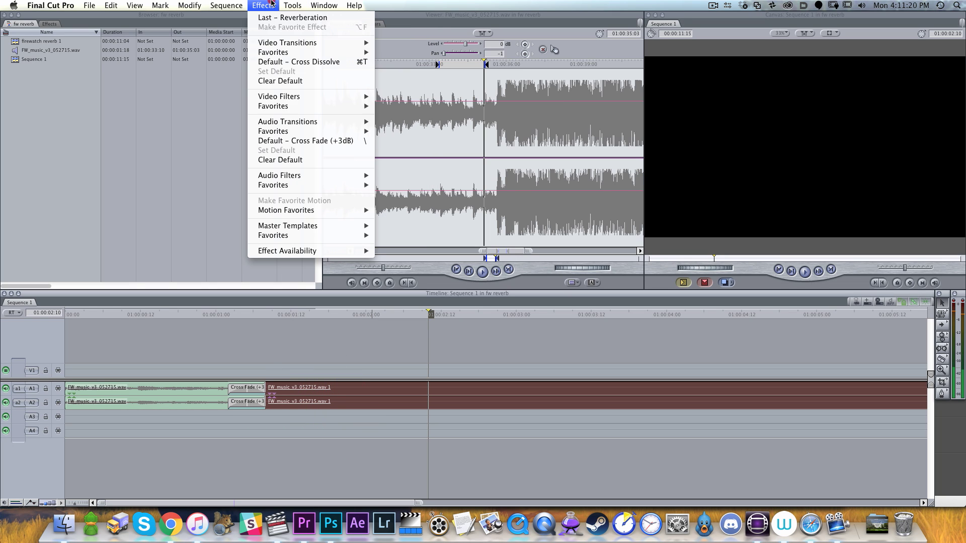
left_click(301, 174)
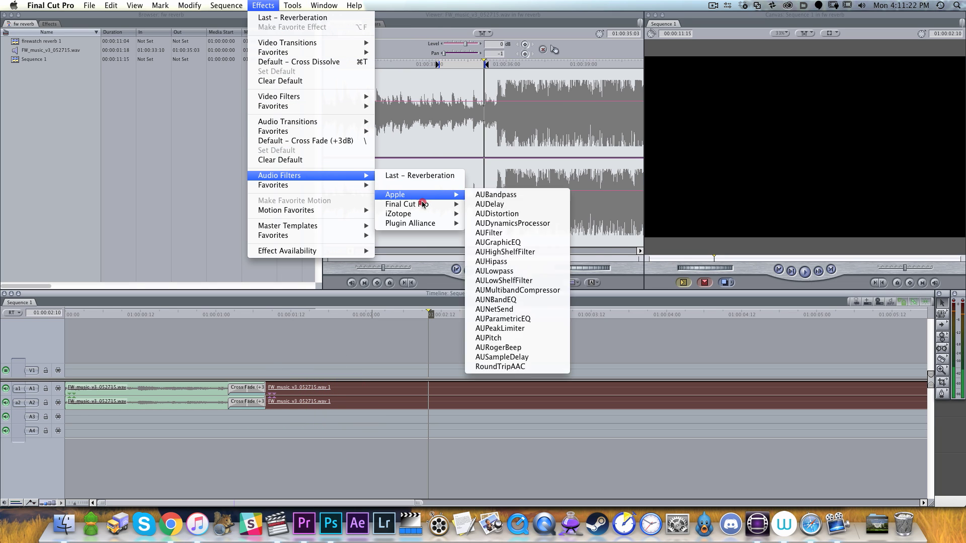
mouse_move(420, 204)
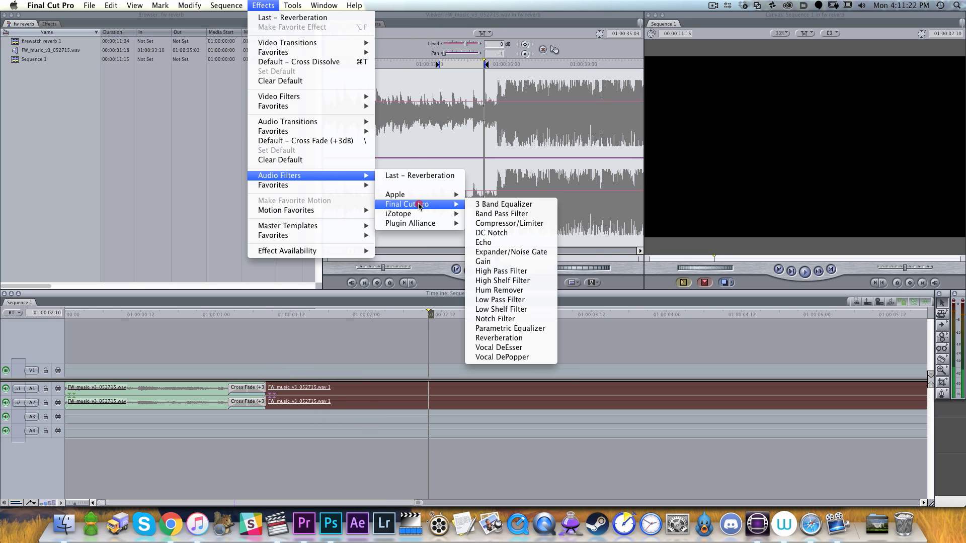
left_click(511, 338)
left_click_drag(405, 305, 436, 213)
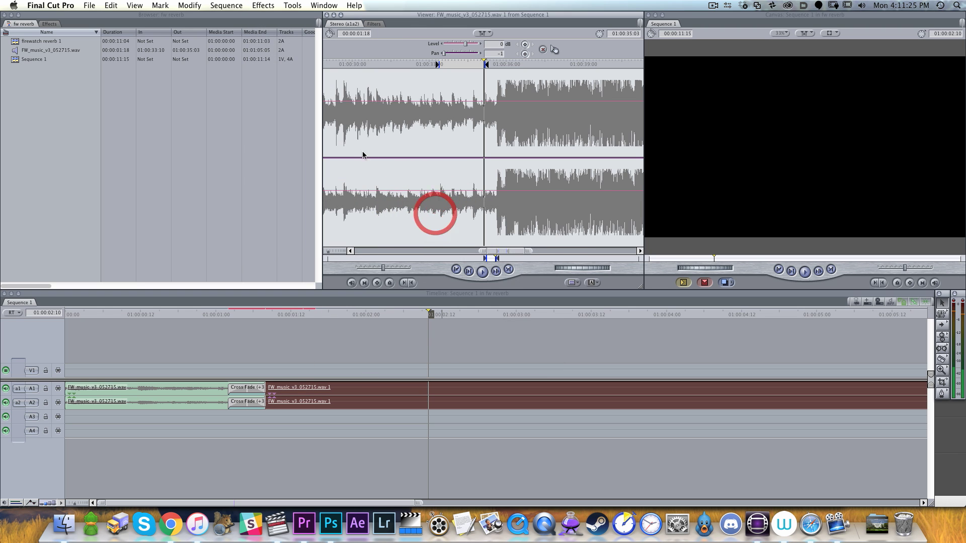
Set the Reverberation filter's type to Fat Plate (Long) and its Effect Mix to 100.
left_click(378, 25)
left_click(414, 99)
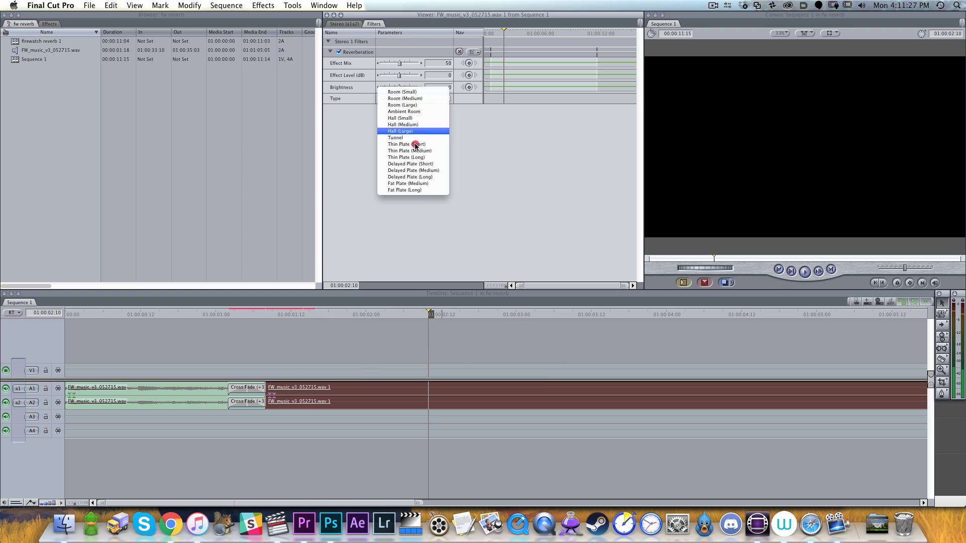
left_click(430, 191)
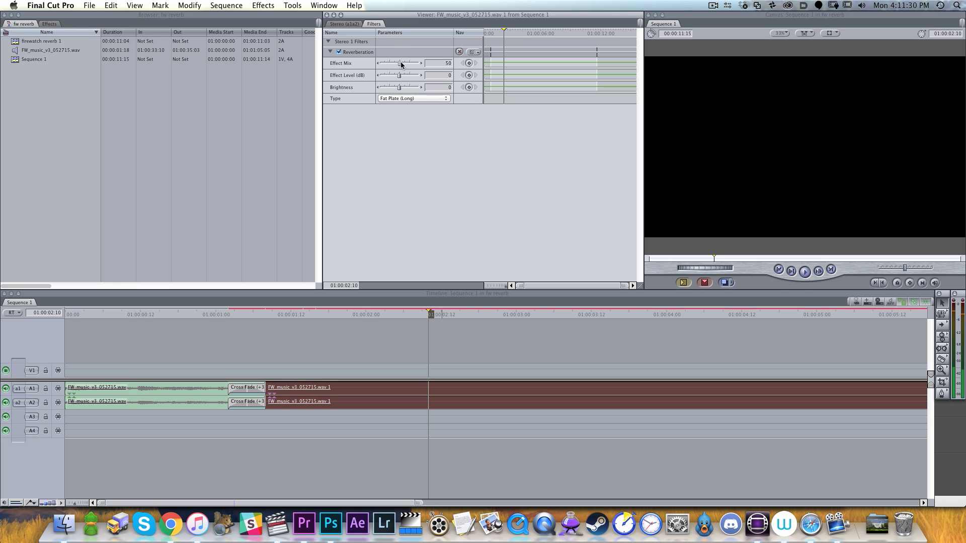
left_click_drag(401, 63, 424, 64)
left_click(288, 337)
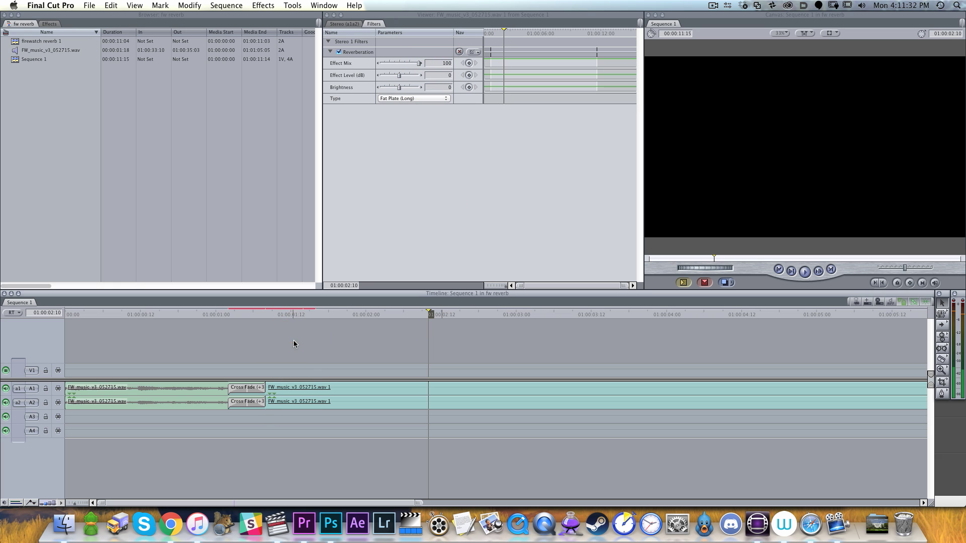
Render the sequence and play it back from its start.
key("alt+r")
key("Home")
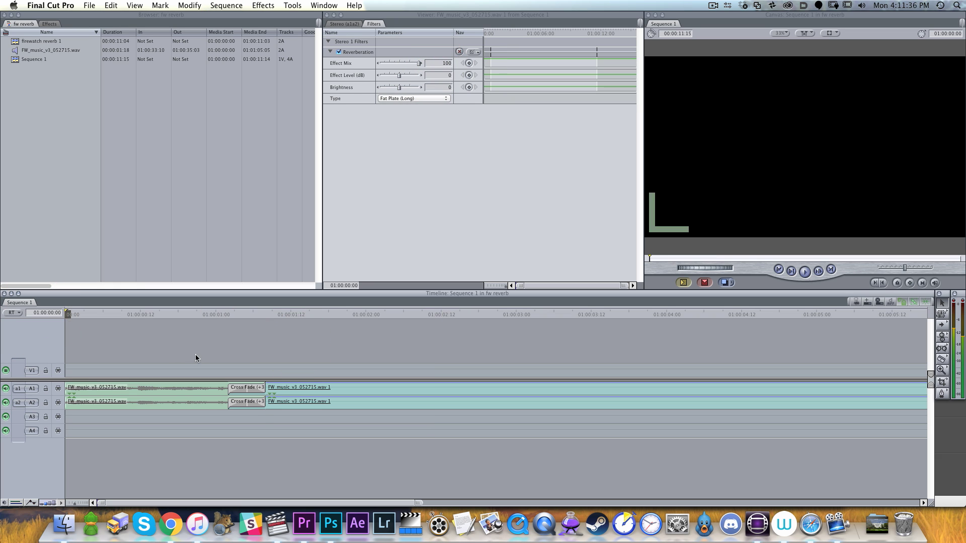
key("space")
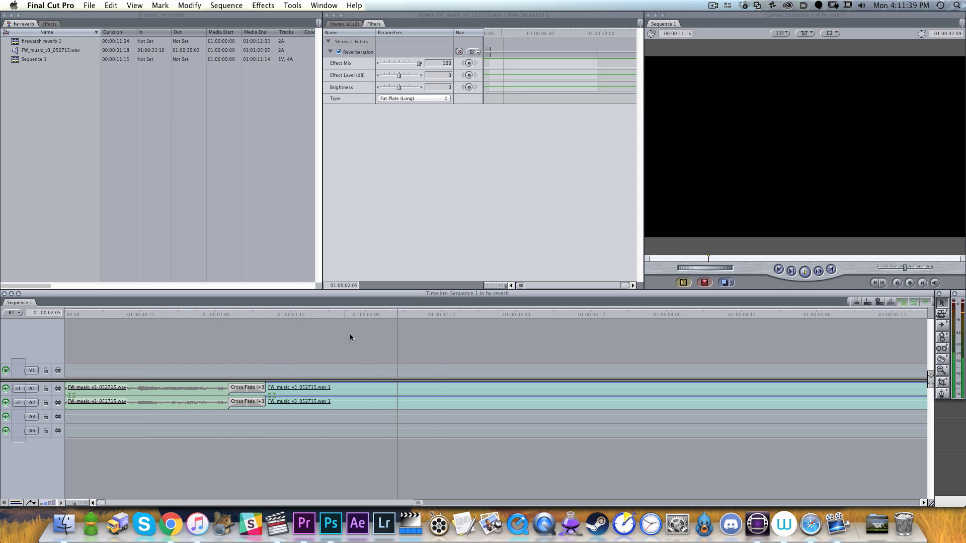
Roll the cross-faded edit between the two music clips forward by 6 frames and play the sequence from its start.
left_click(245, 313)
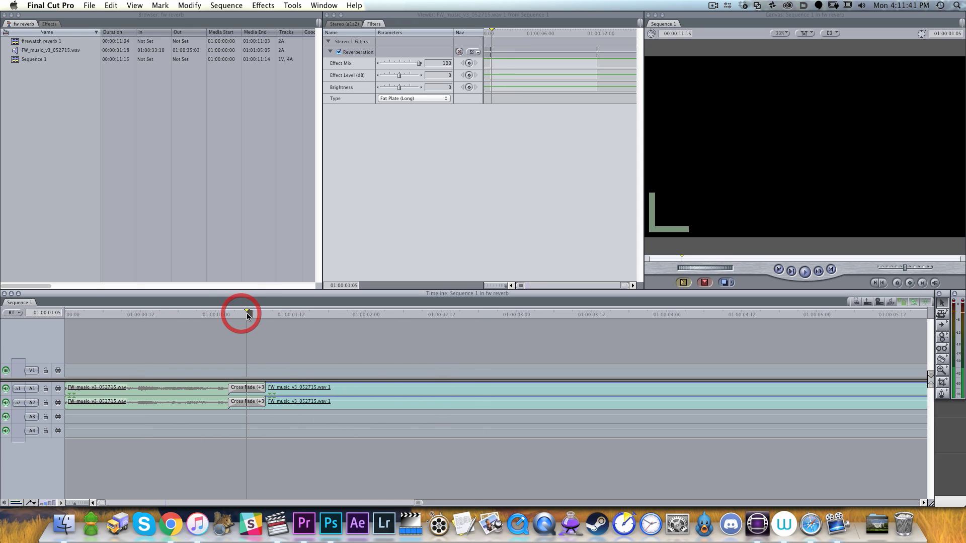
key("v")
key("]")
key("]")
key("]")
key("]")
key("]")
key("]")
left_click(257, 314)
left_click_drag(281, 315, 72, 316)
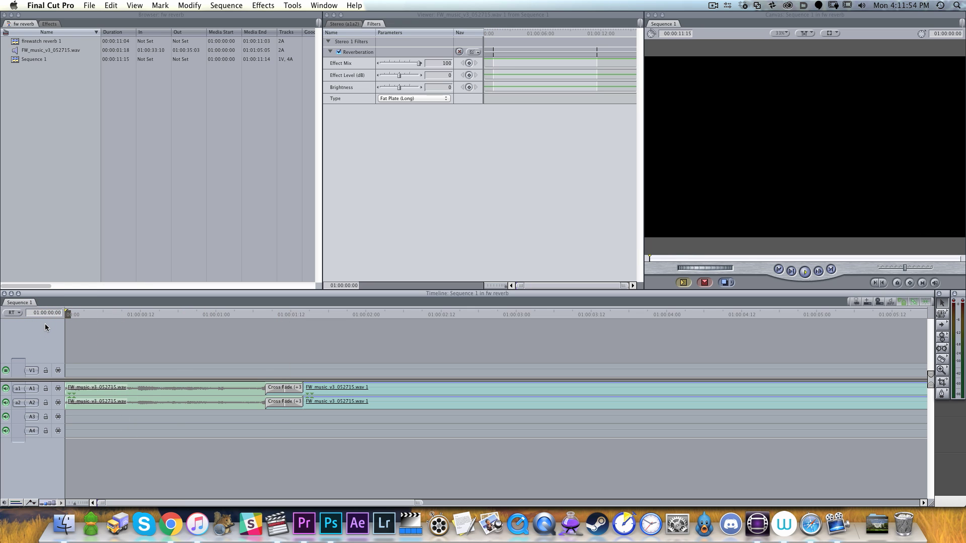
key("space")
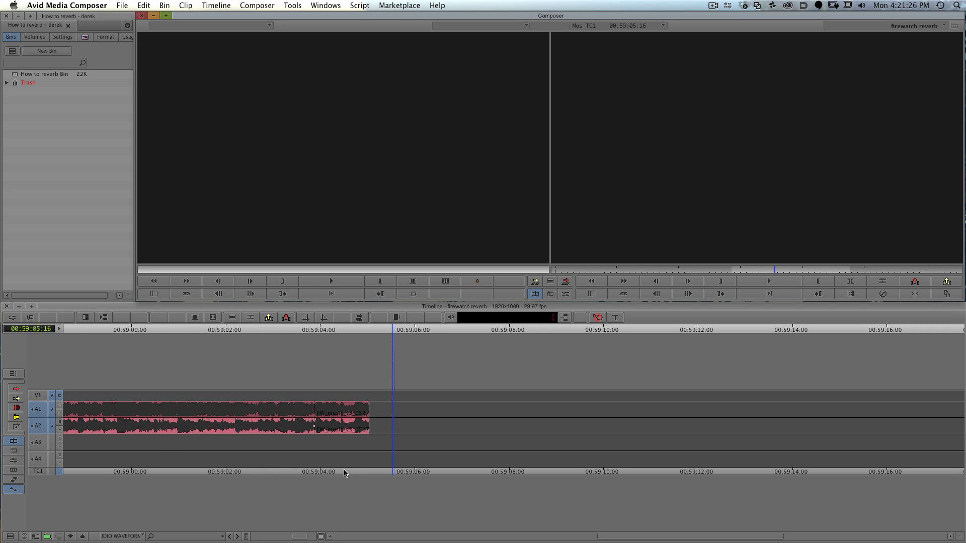
Switch to Avid Media Composer and mark the range from the cut at 00:59:03:26 to 00:59:09:15 on the timeline.
left_click_drag(388, 463, 581, 466)
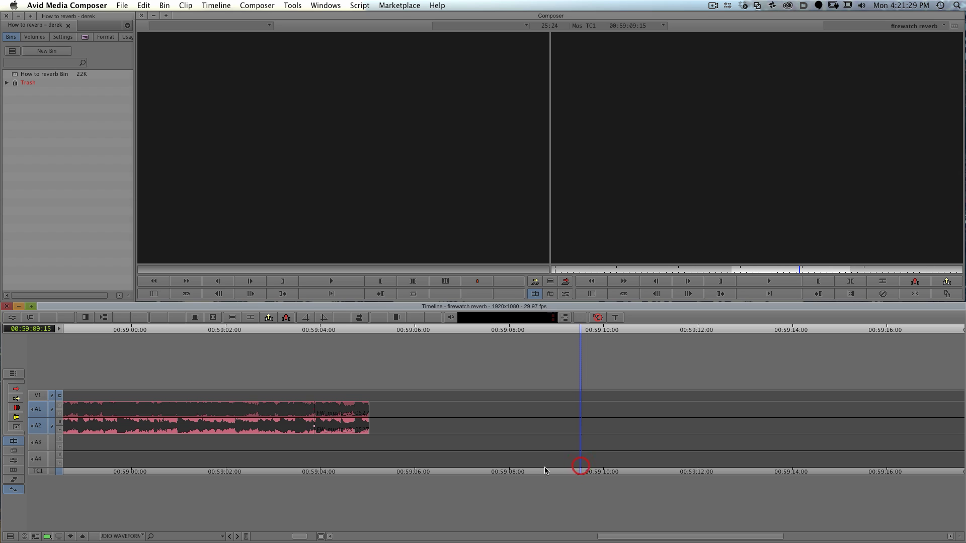
left_click(577, 472)
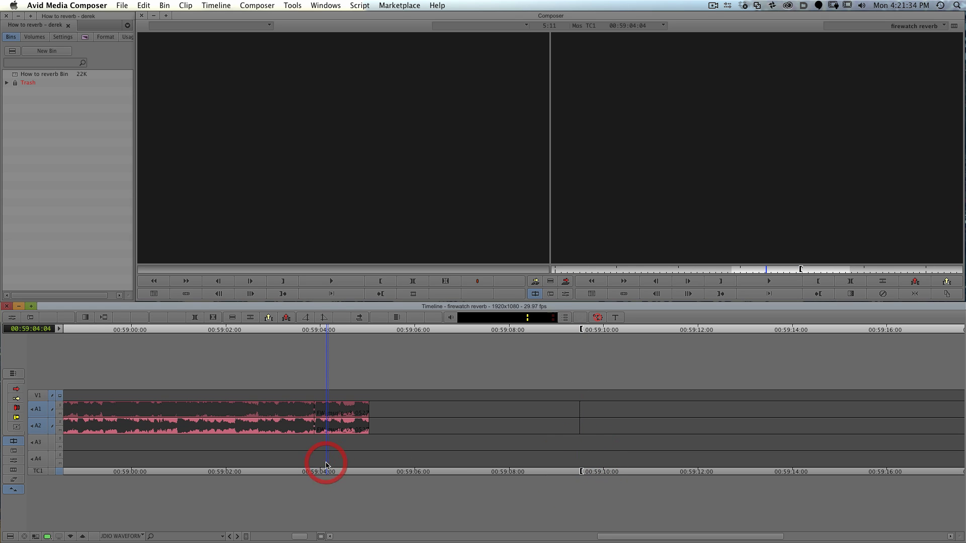
key("a")
key("i")
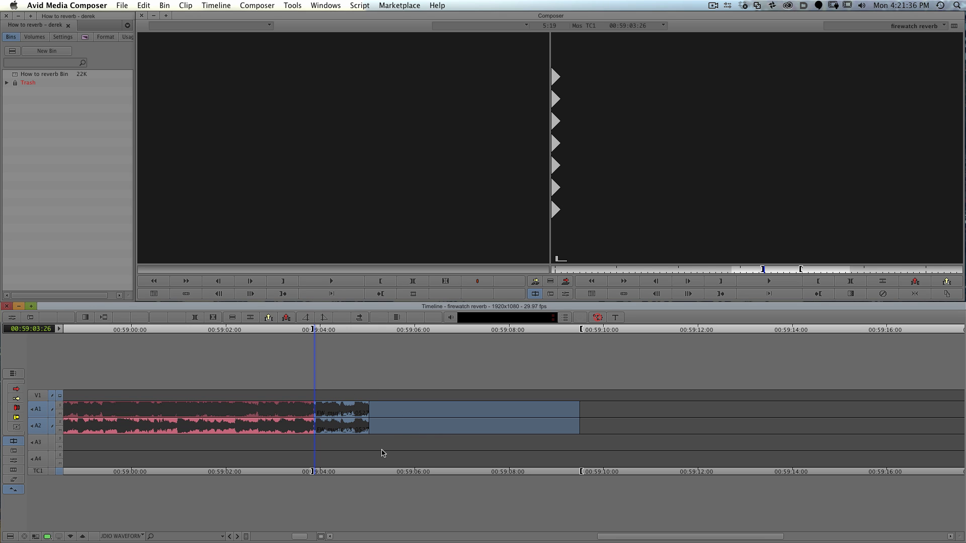
Mix down the marked audio of A1 and A2 to the sequence as dual mono on tracks A3 and A4.
left_click(254, 5)
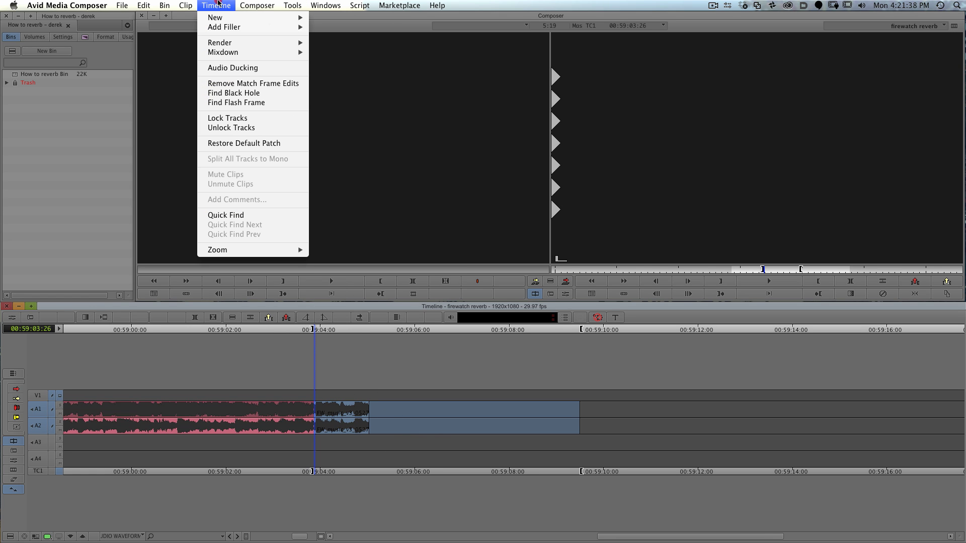
mouse_move(227, 46)
mouse_move(332, 53)
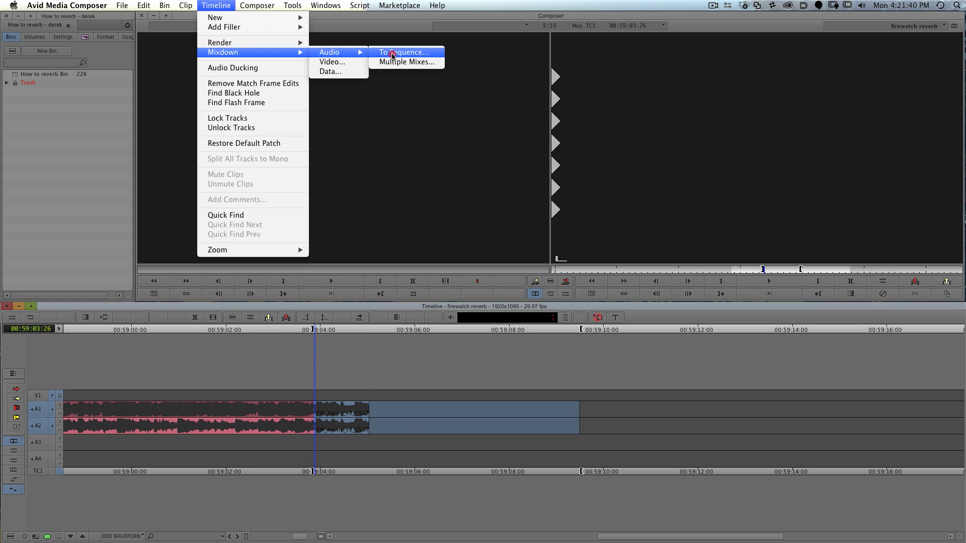
left_click(393, 55)
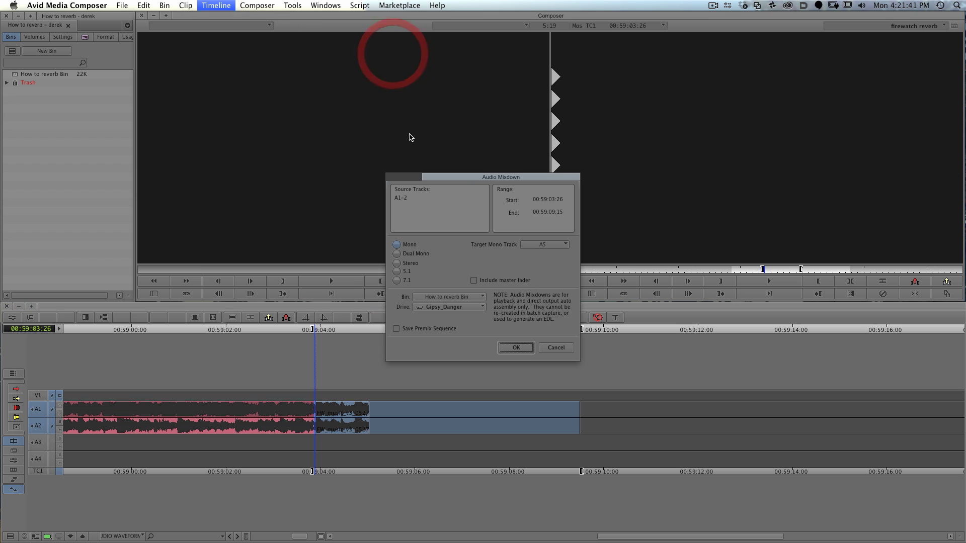
left_click(415, 254)
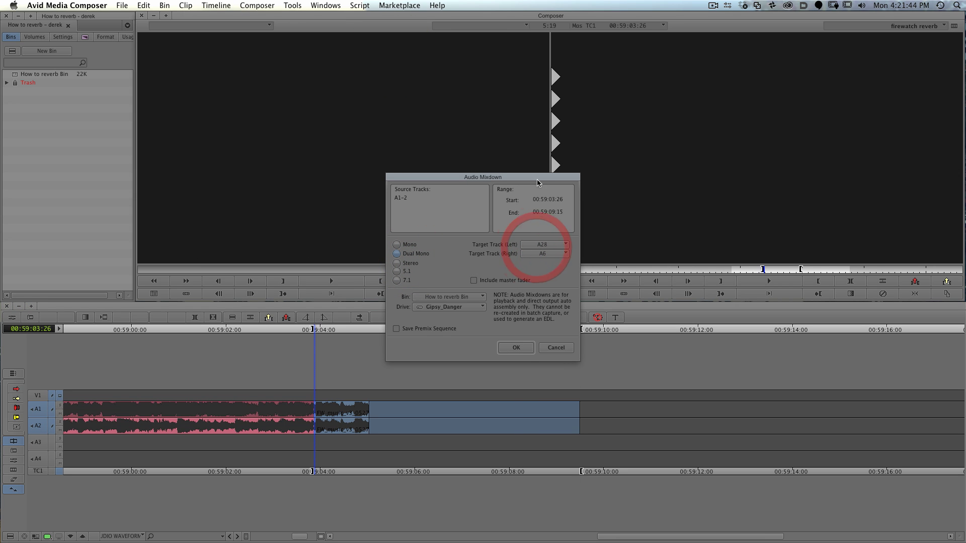
left_click(544, 245)
left_click(525, 20)
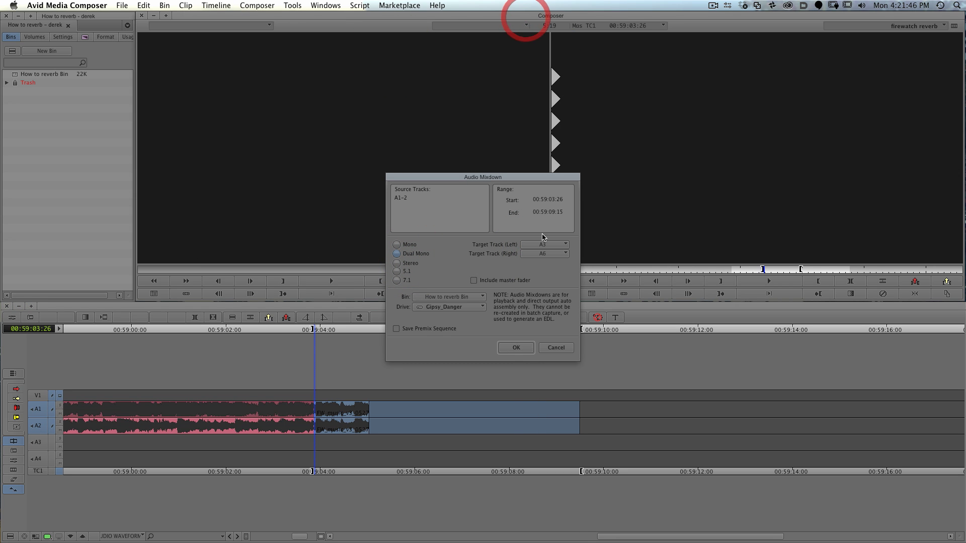
left_click(545, 254)
left_click(534, 27)
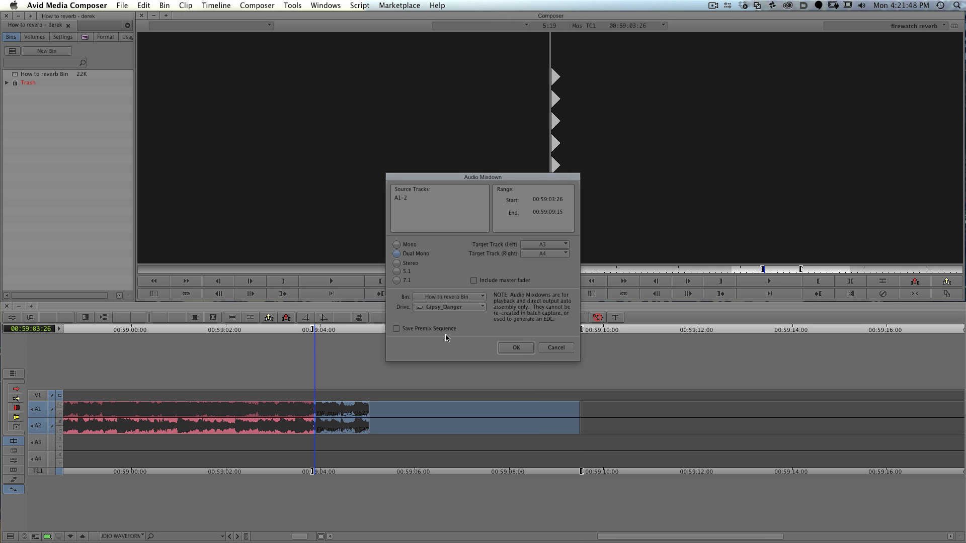
left_click(516, 347)
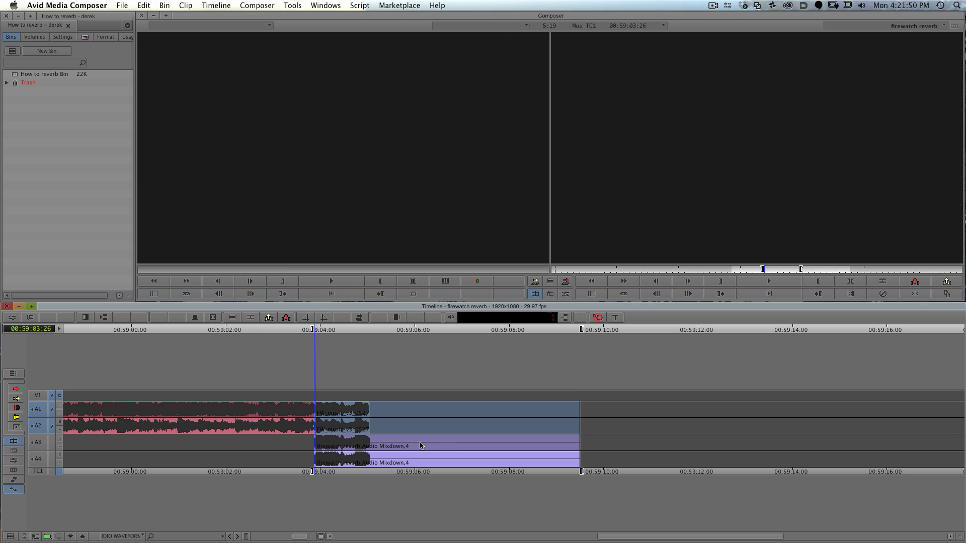
Enable only tracks A3 and A4, mark the mixdown clip, and copy it into the source monitor.
left_click(376, 465)
key("t")
left_click(42, 457)
left_click(41, 441)
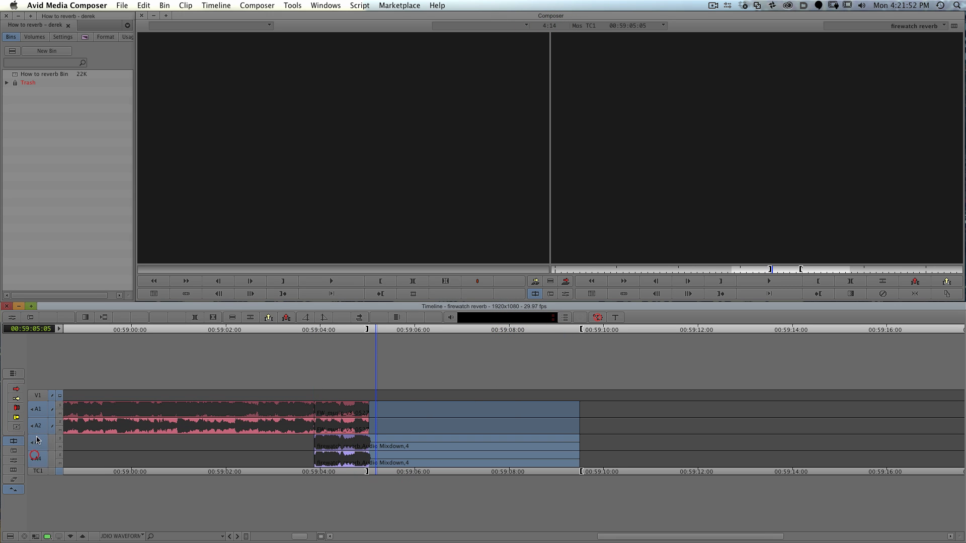
left_click(39, 422)
left_click(39, 406)
key("t")
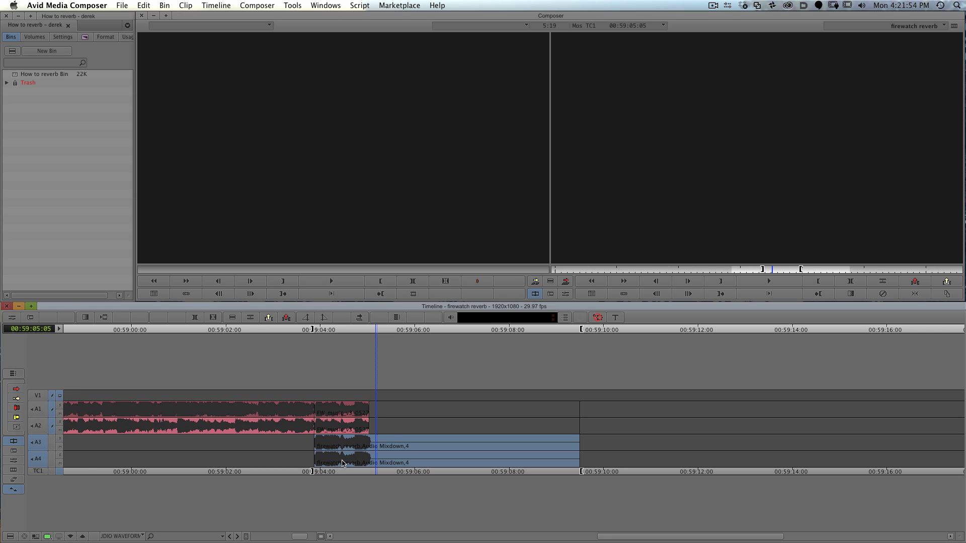
key("alt+c")
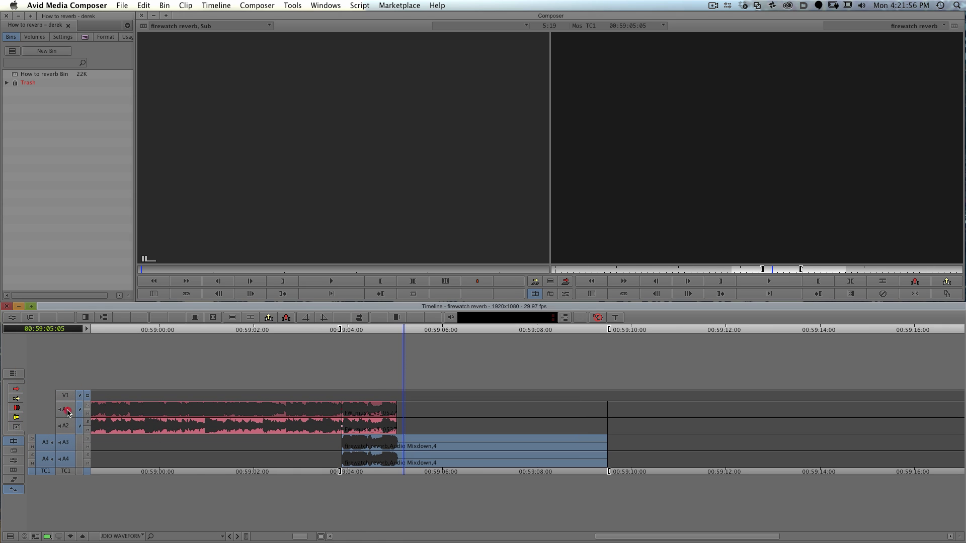
Patch source tracks A3 and A4 to A1 and A2 and overwrite the marked range with the mixdown.
left_click_drag(67, 411, 66, 429)
left_click(66, 441)
left_click(65, 456)
left_click(65, 445)
left_click(66, 458)
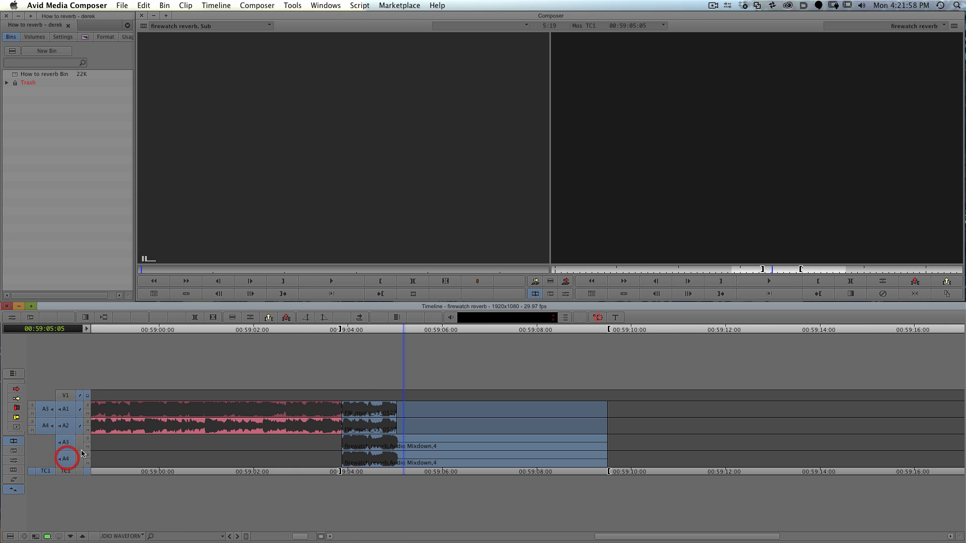
key("b")
Play the sequence from 00:59:03:10 across the cut into the mixdown clip.
left_click_drag(380, 470, 318, 470)
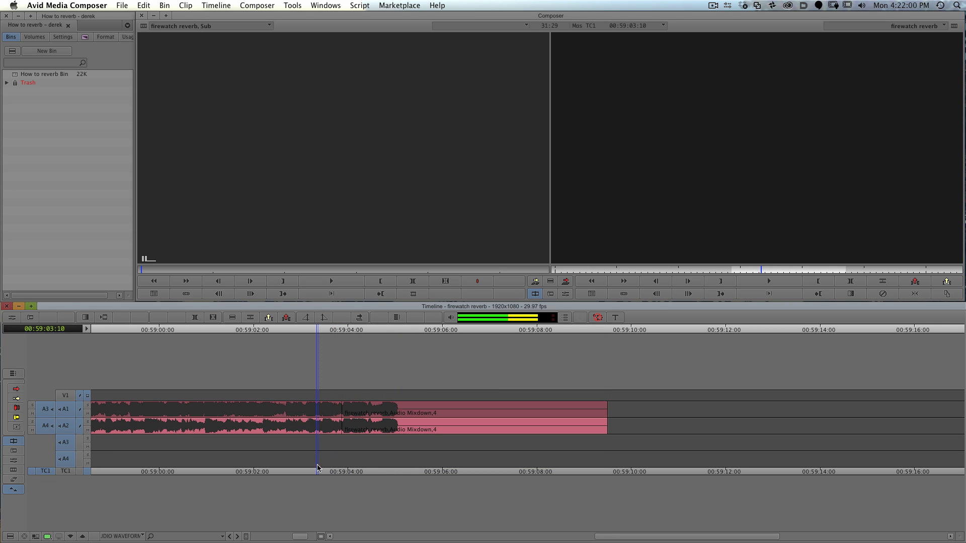
key("space")
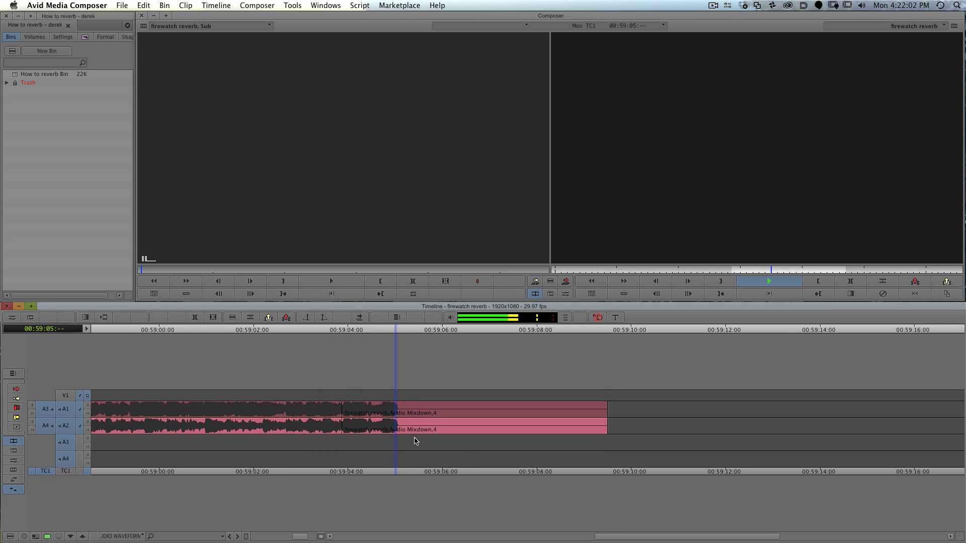
key("space")
Park on the mixdown clip, choose the D-Verb (mono) effect in AudioSuite, and open its effect dialog.
left_click(374, 471)
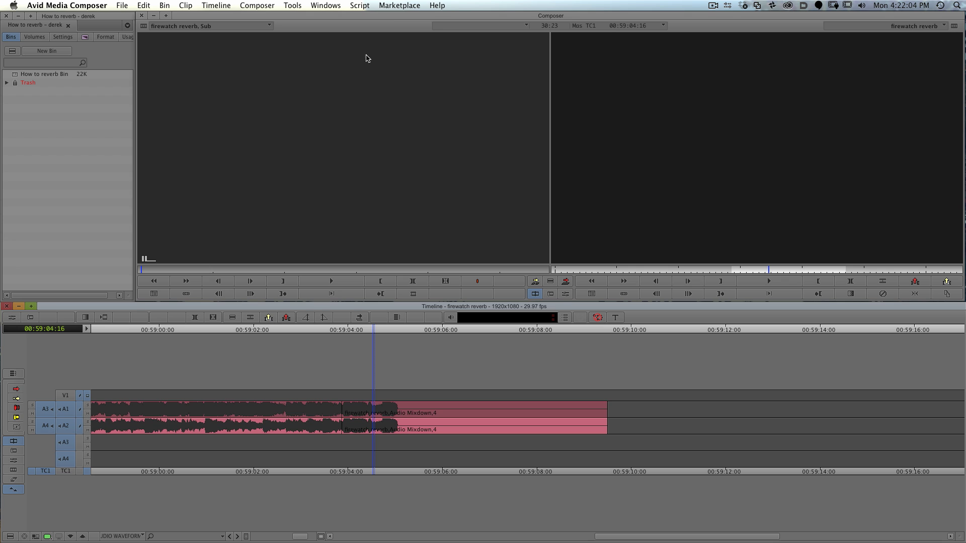
left_click(359, 5)
mouse_move(292, 5)
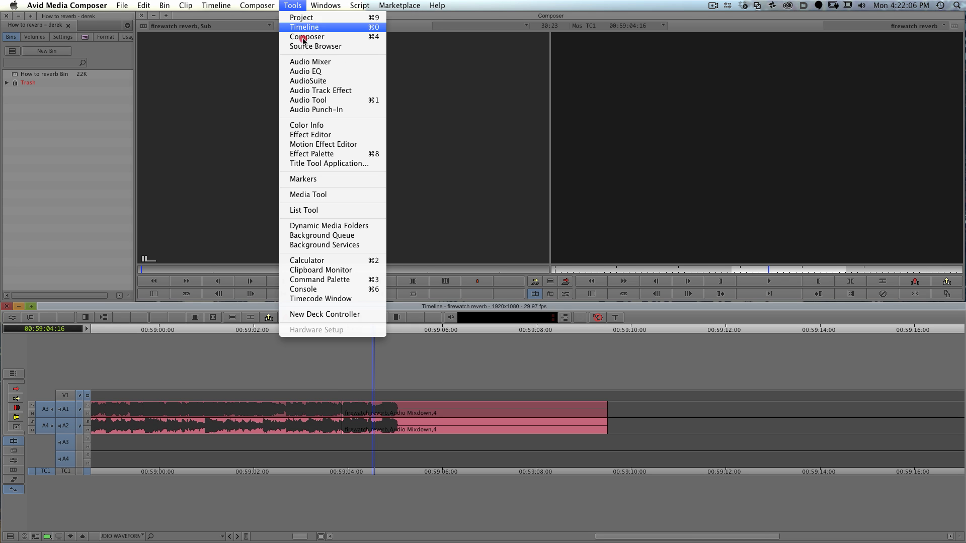
left_click(302, 81)
left_click_drag(285, 82, 173, 106)
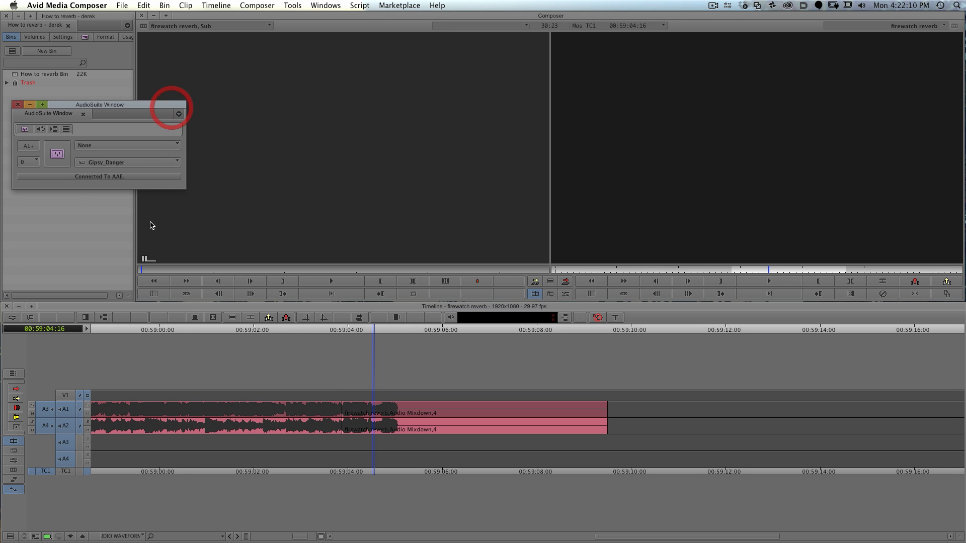
left_click(117, 147)
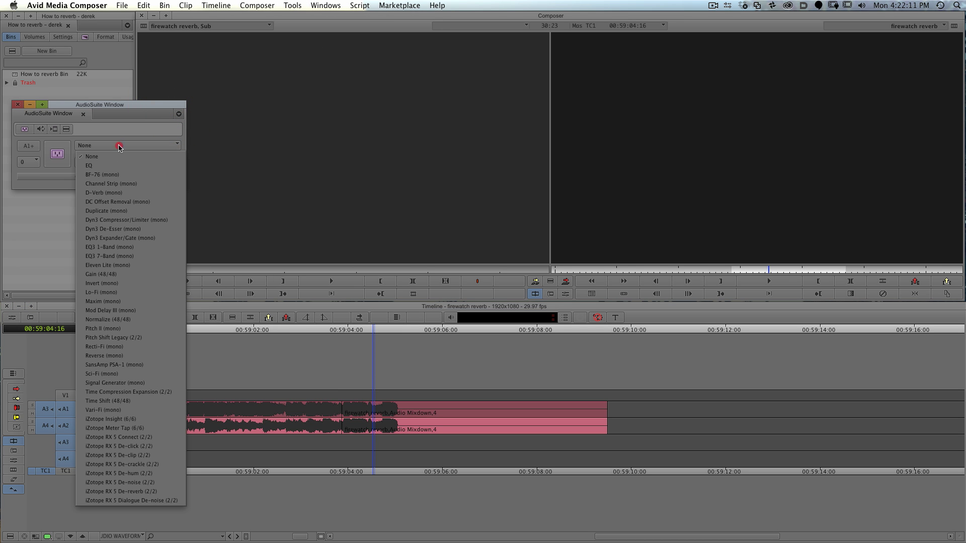
left_click(99, 192)
left_click(57, 154)
left_click(377, 468)
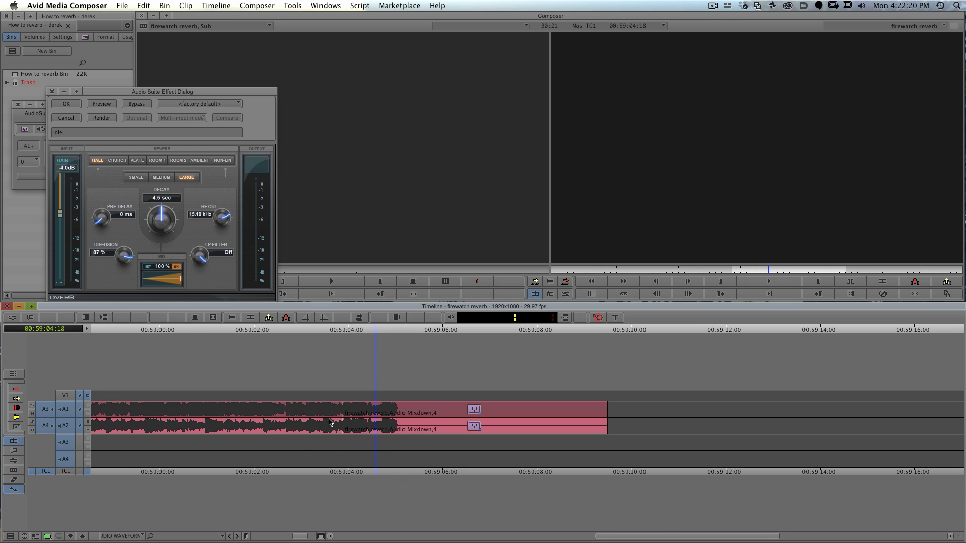
Close the D-Verb effect dialog and roll the cut into the mixdown clip about 21 frames later on A1 and A2.
left_click(67, 442)
left_click(65, 452)
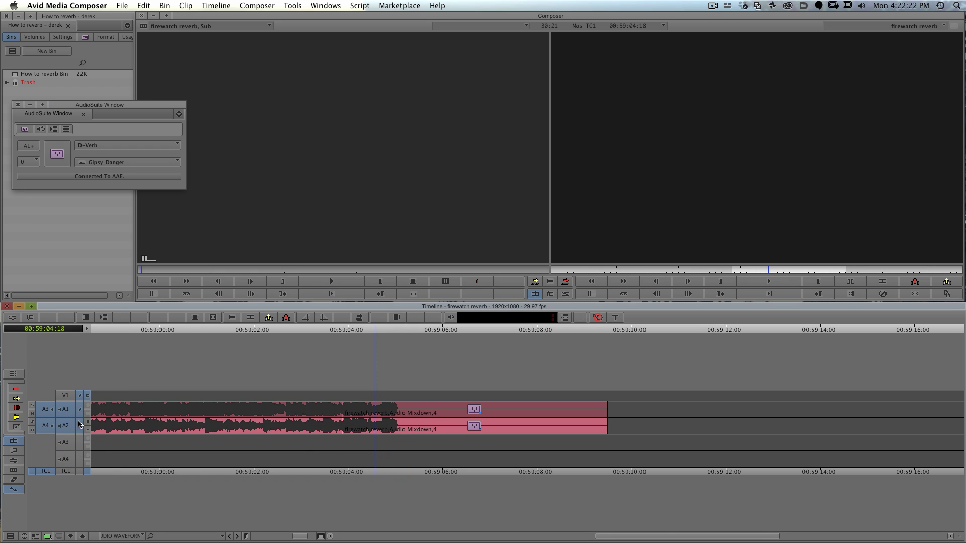
key("u")
key("slash")
key("slash")
key("period")
key("period")
key("period")
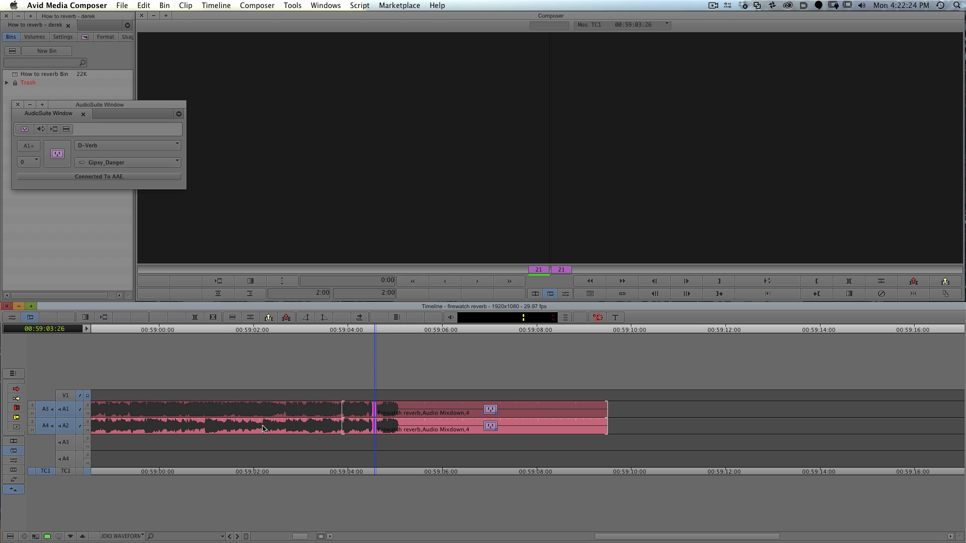
Park on the mixdown clip and render its D-Verb effect on A1 and A2.
left_click(486, 472)
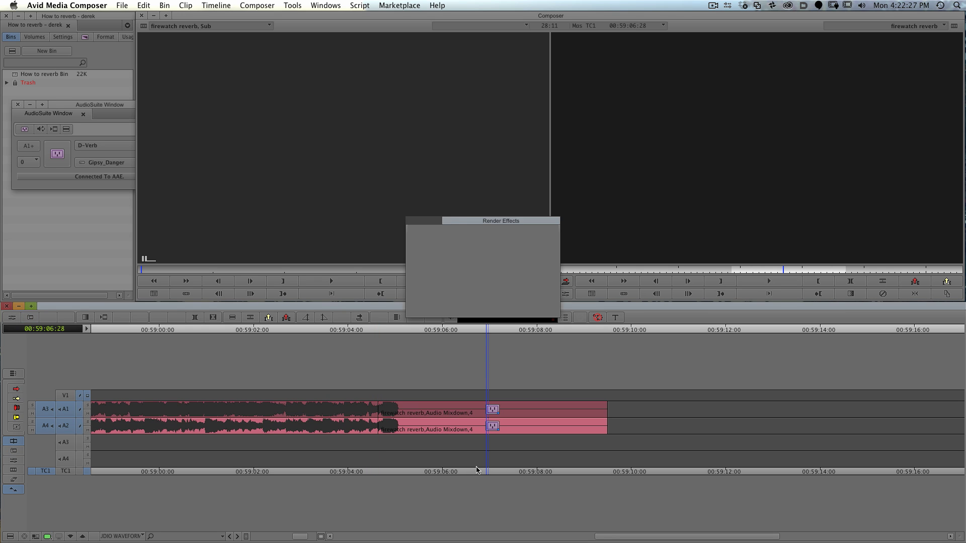
key("shift+r")
key("Return")
Play the sequence from 00:59:03:03 across the cut into the rendered reverb tail.
left_click(306, 471)
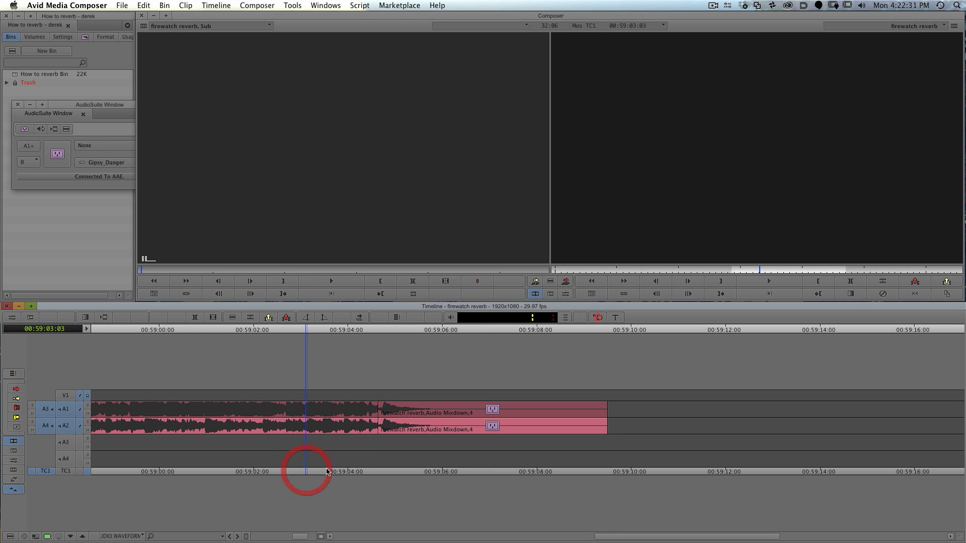
key("space")
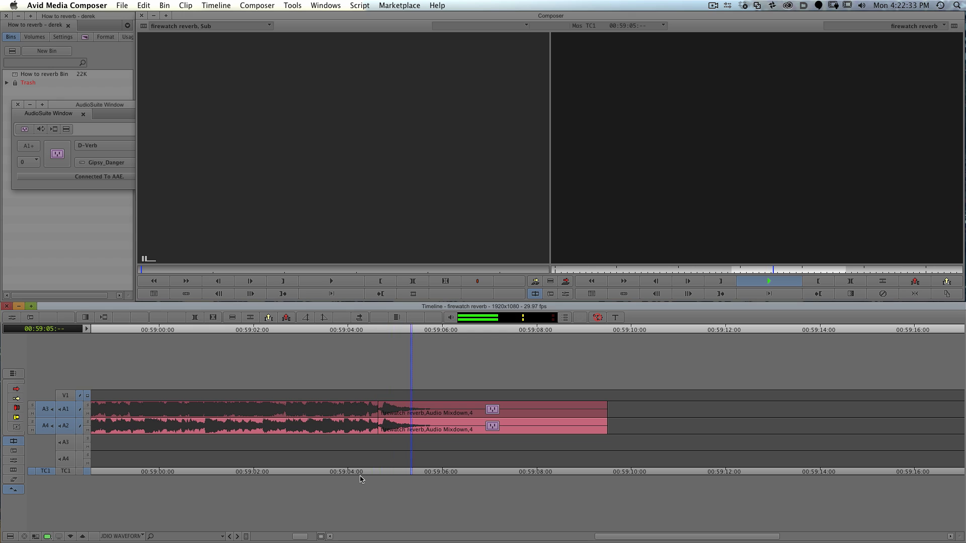
key("space")
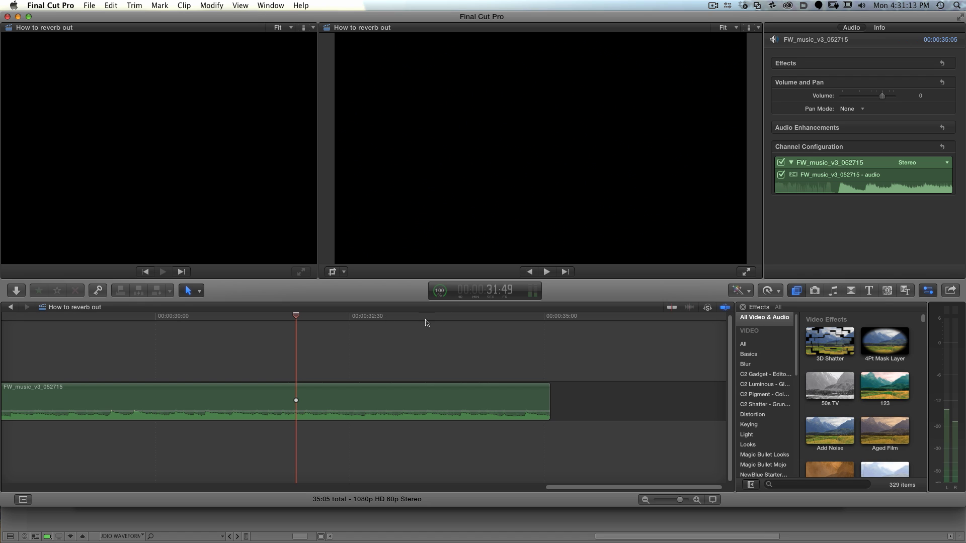
Switch to Final Cut Pro and blade the FW_music_v3_052715 clip about 1:45 before its end.
mouse_move(416, 316)
left_mouse_down()
mouse_move(438, 316)
mouse_move(415, 316)
left_mouse_up()
key("super+b")
left_click(485, 354)
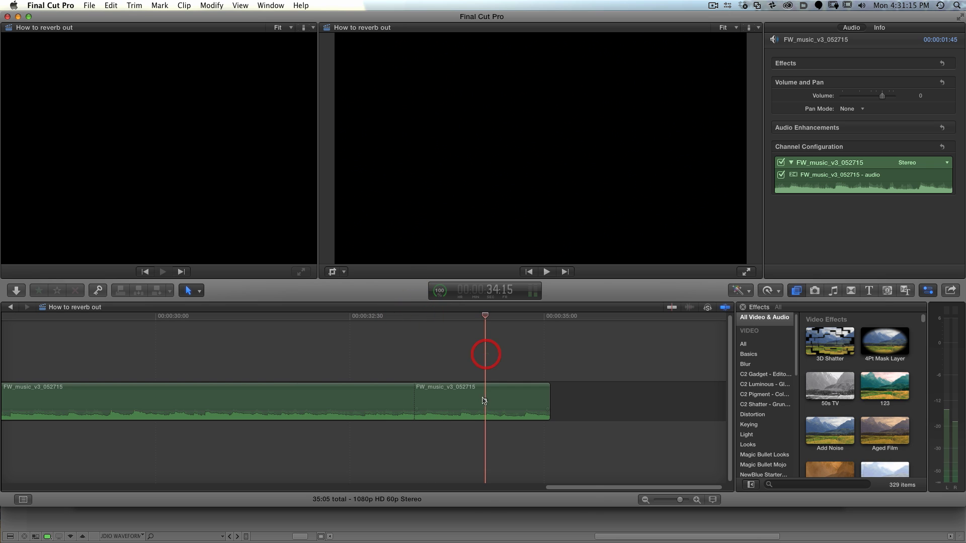
Turn the short end piece of the music into a compound clip named "firewatch reverb 1" in the 4-28-16 event.
right_click(482, 401)
left_click(509, 396)
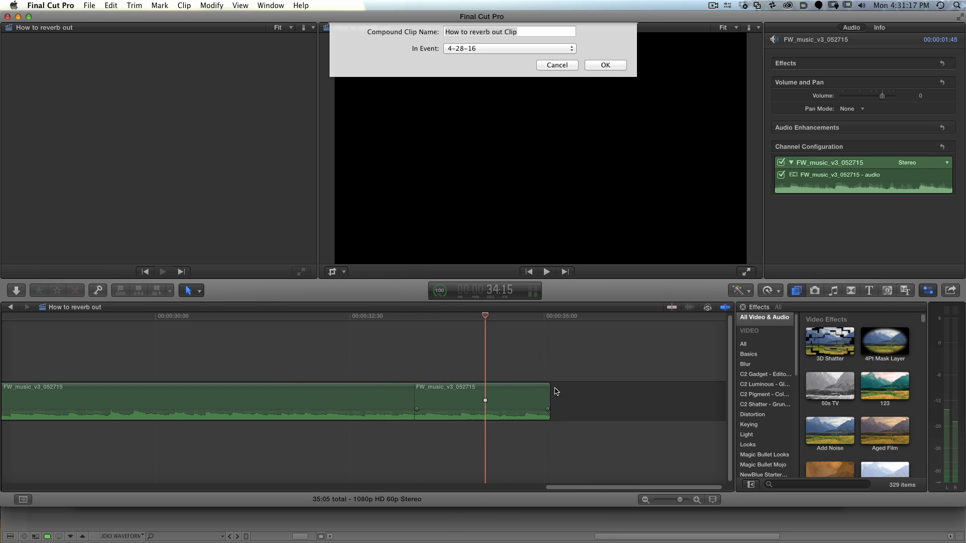
type("firewatch re")
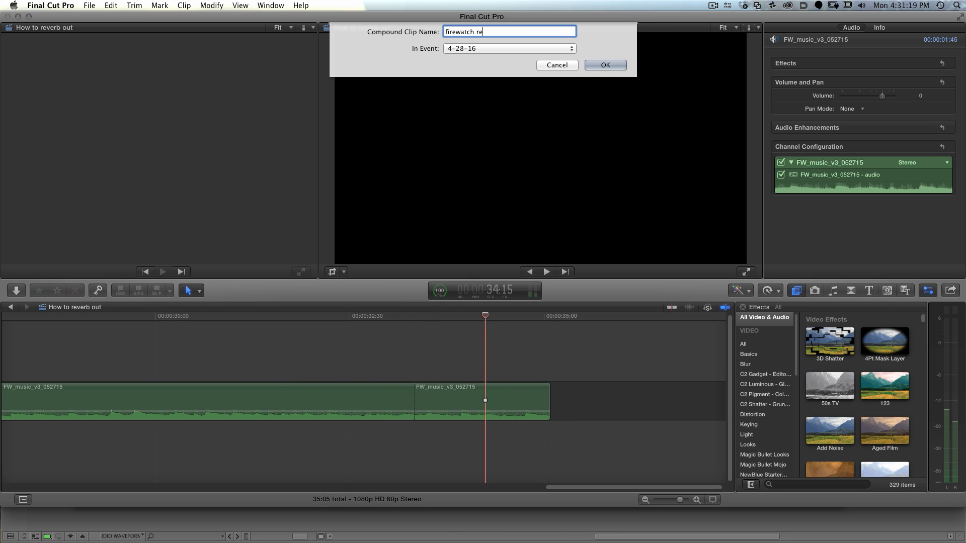
type("verb 1")
key("Return")
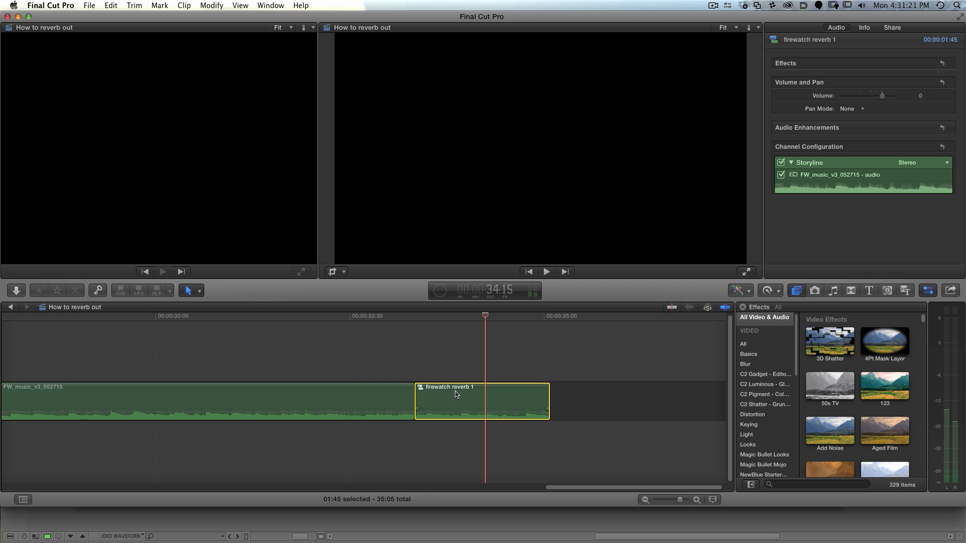
Open the firewatch reverb 1 compound clip, insert a 3-second gap at its start, and move the music clip ahead of the gap.
double_click(456, 394)
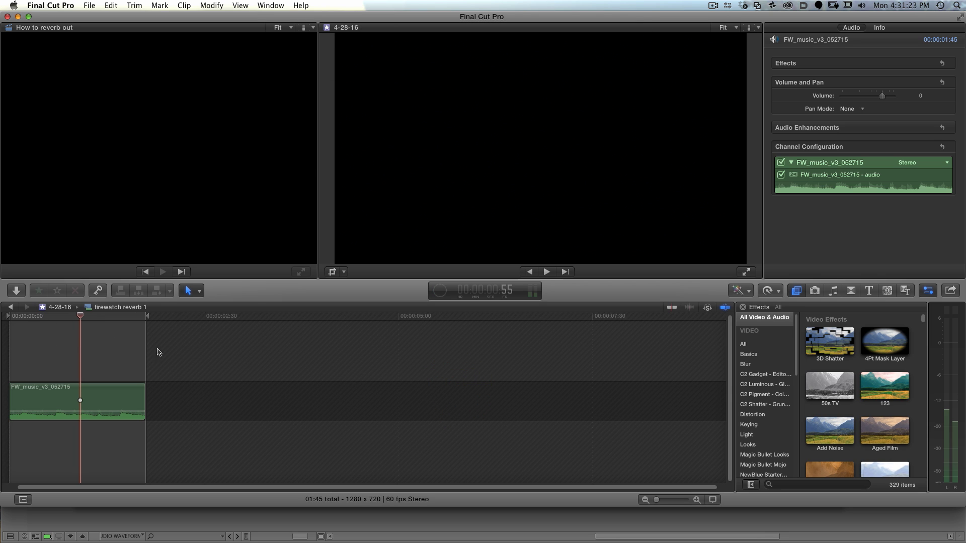
left_click_drag(74, 317, 15, 317)
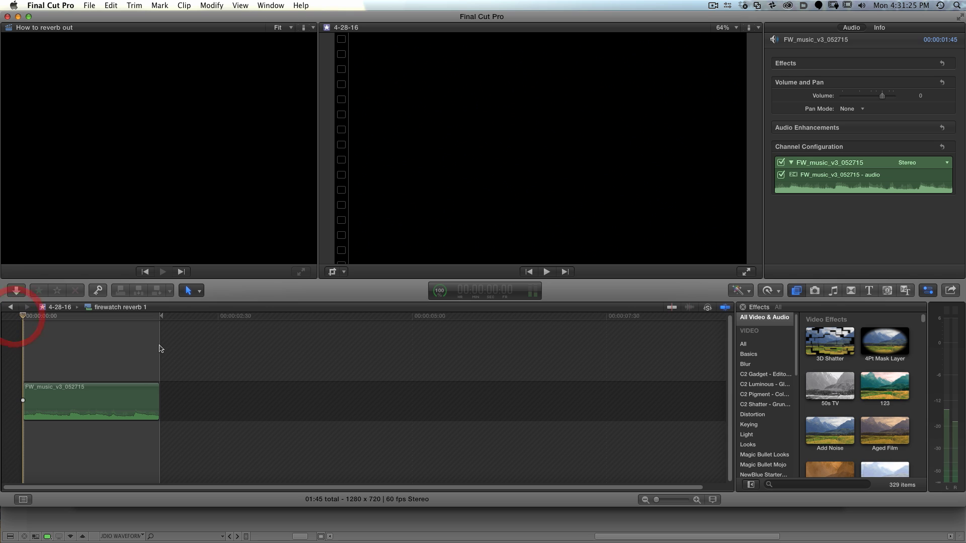
key("alt+w")
left_click_drag(44, 360, 87, 429)
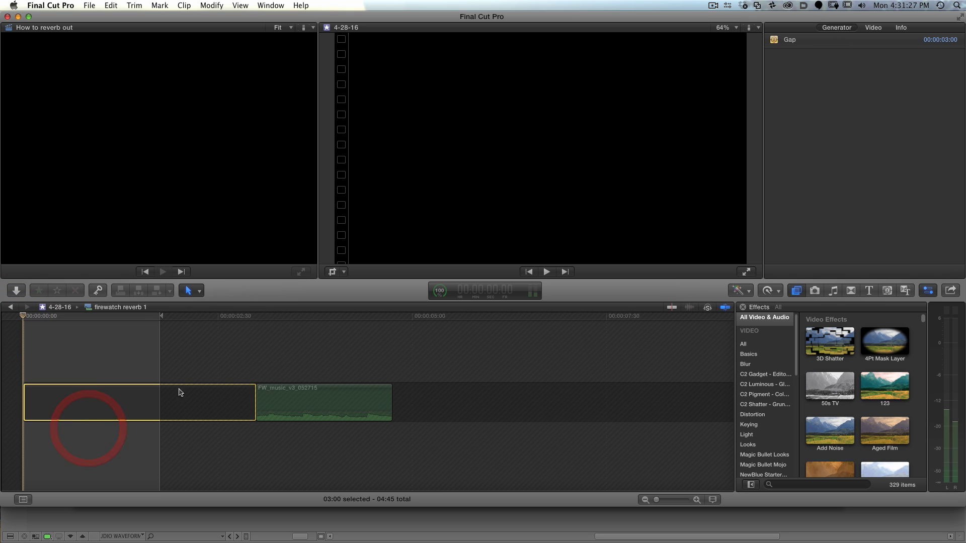
left_click_drag(292, 395, 86, 405)
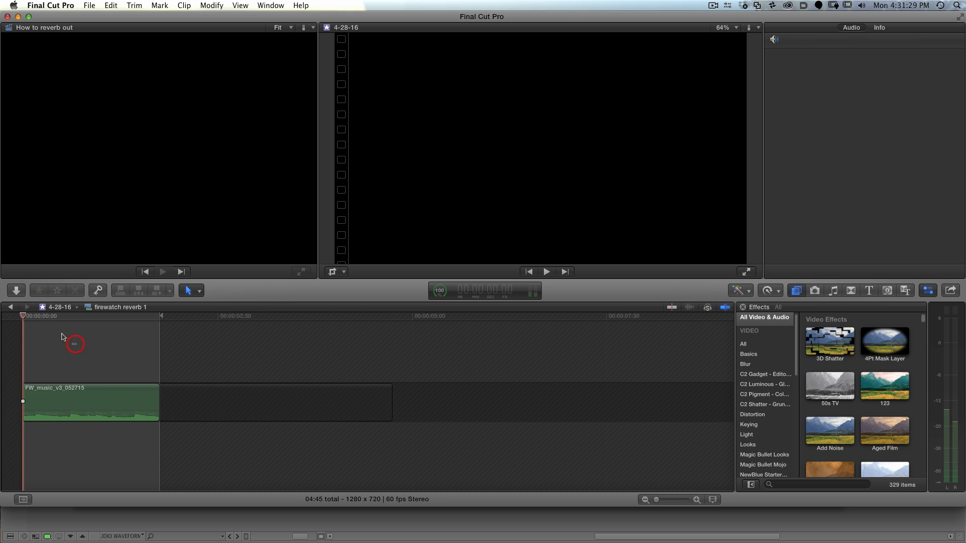
Return to the How to reverb out project and extend the end of the compound clip to a duration of about 4:18.
left_click(11, 308)
left_click_drag(548, 400, 745, 391)
left_click(196, 346)
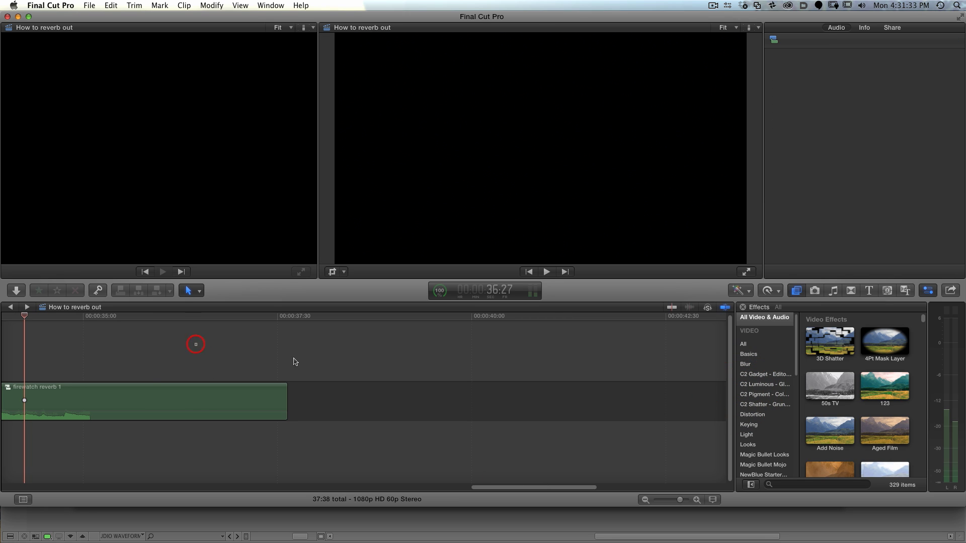
Search the effects for "reverb" and apply AUMatrixReverb to the firewatch reverb 1 clip.
left_click(793, 485)
type("reverb")
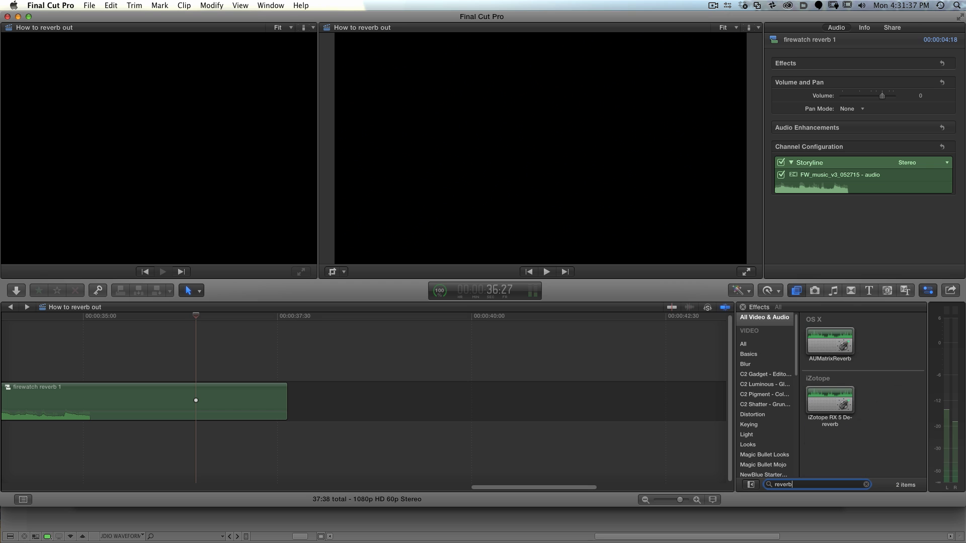
left_click_drag(830, 342, 199, 398)
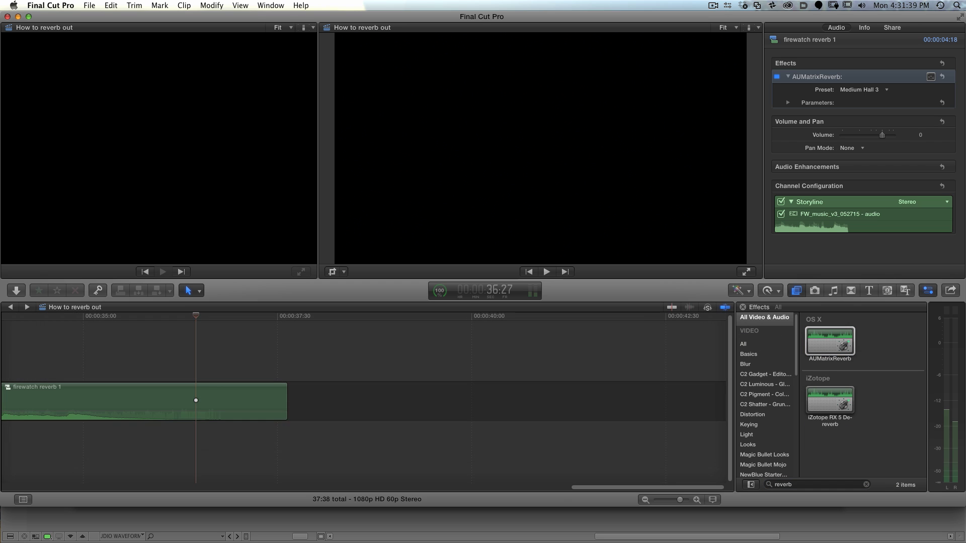
Roll the cut into the reverb clip later with the precision editor and add a Cross Dissolve at that edit point.
scroll(362, 400, "left", 6)
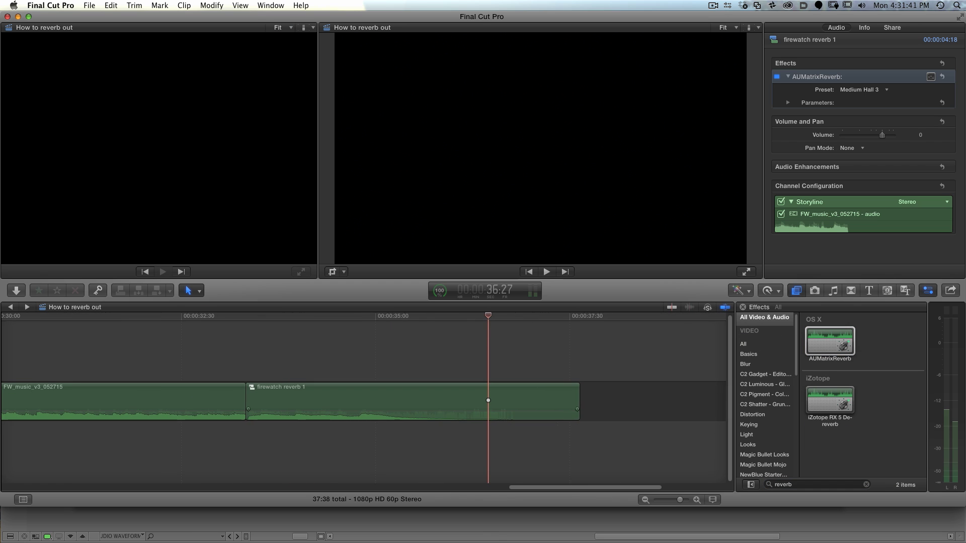
double_click(245, 401)
left_click_drag(245, 401, 351, 401)
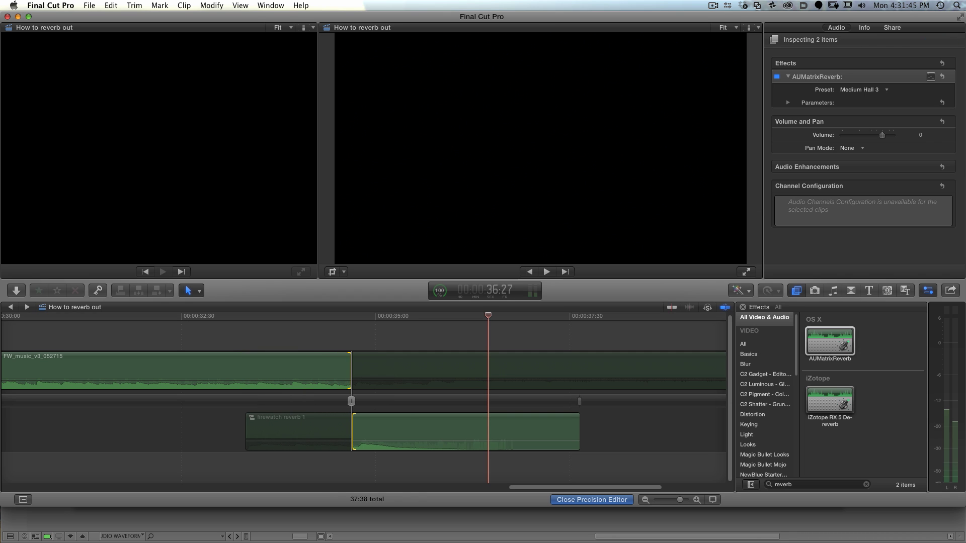
key("Escape")
key("super+t")
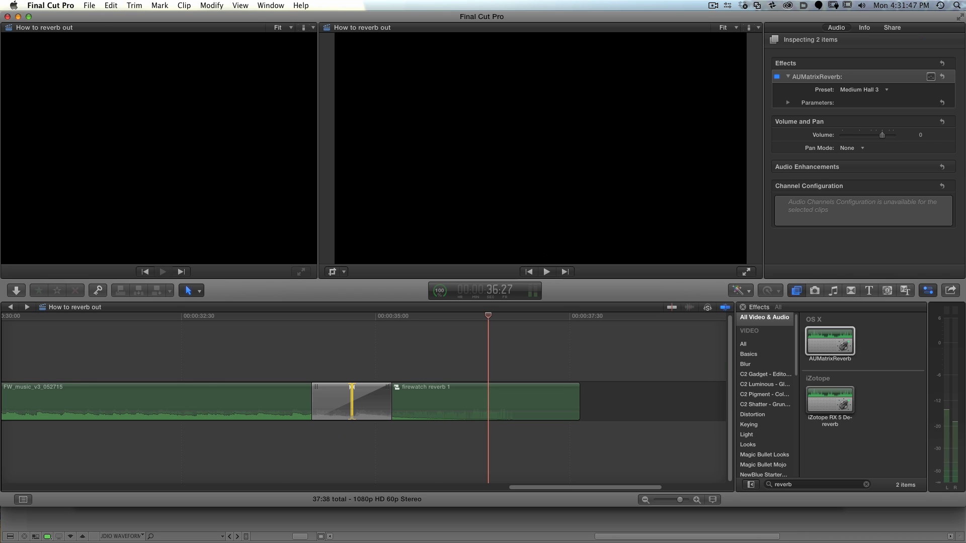
Play the project from before the Cross Dissolve through the transition into the reverb tail.
left_click_drag(488, 316, 175, 316)
key("space")
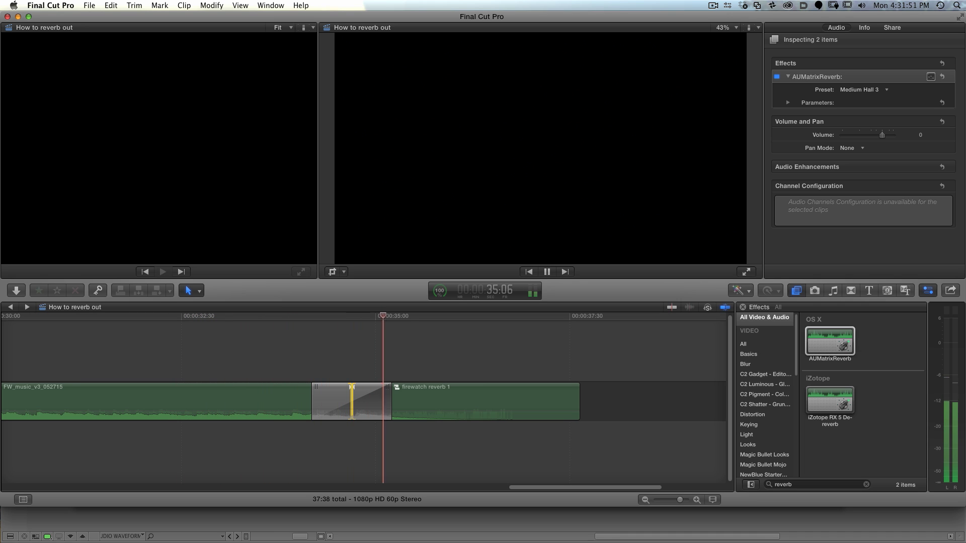
key("space")
left_click(390, 403)
left_click_drag(388, 388, 374, 388)
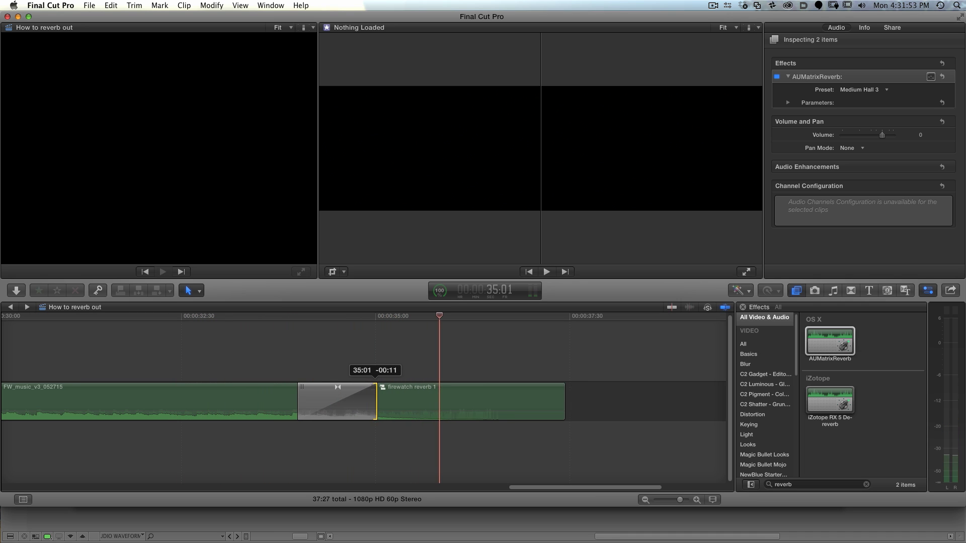
key("super+z")
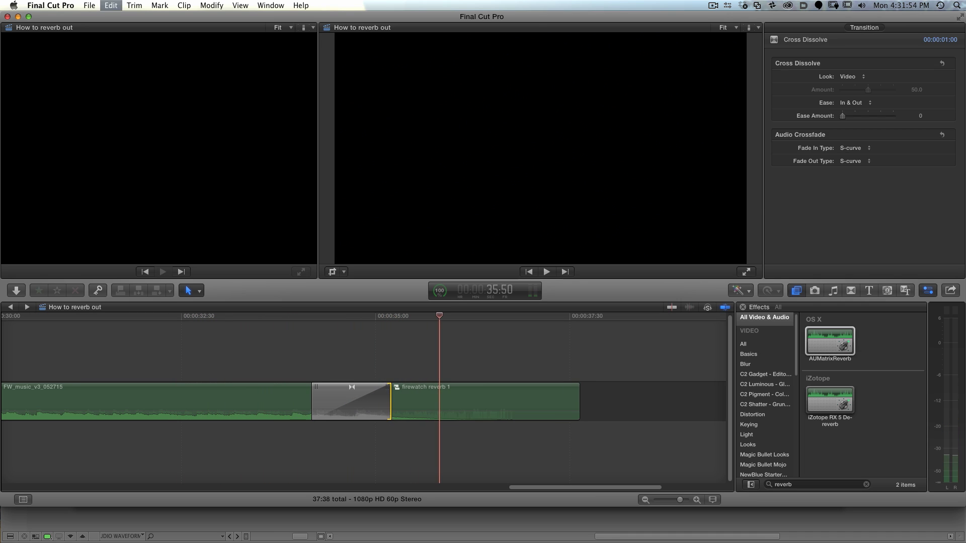
Set the Cross Dissolve's duration to 10 frames and play around the transition.
left_click(352, 397)
key("ctrl+d")
type("10")
key("Return")
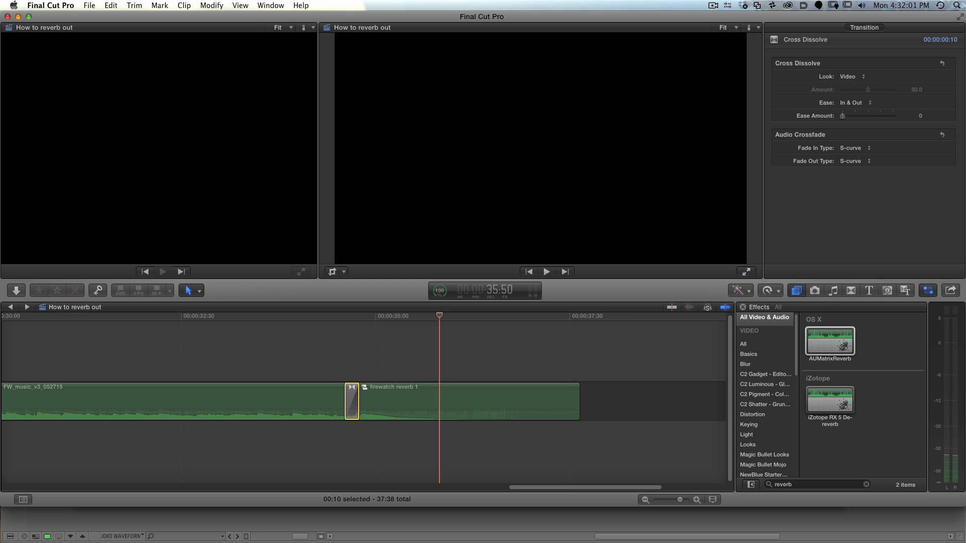
key("shift+slash")
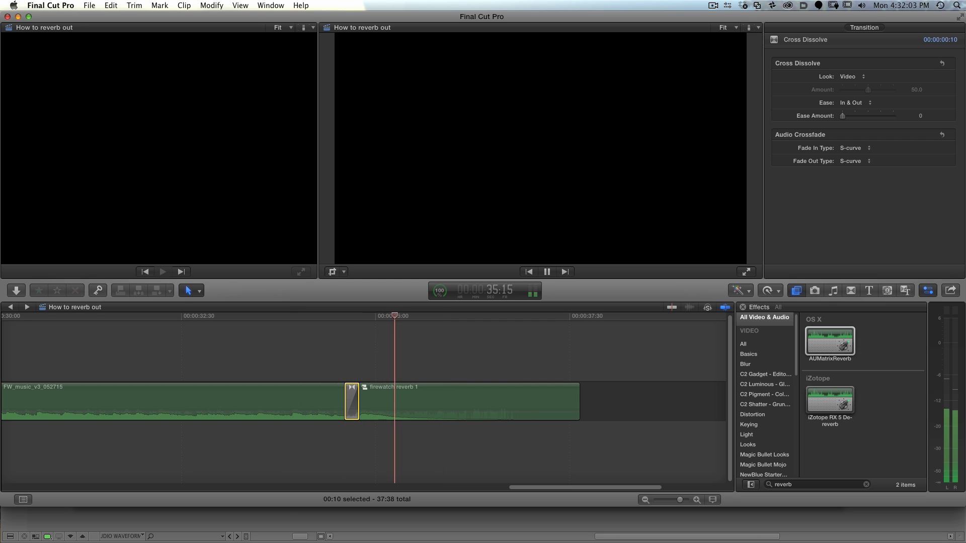
key("space")
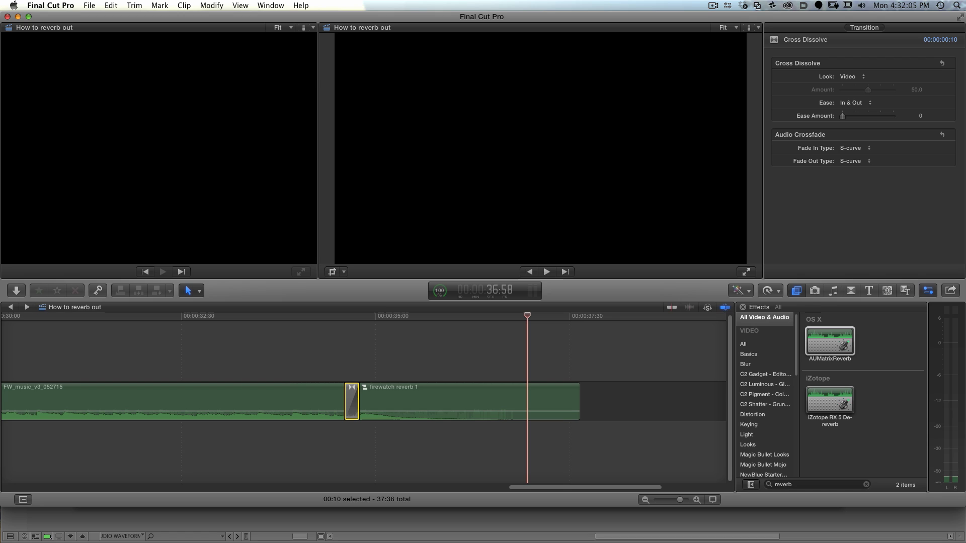